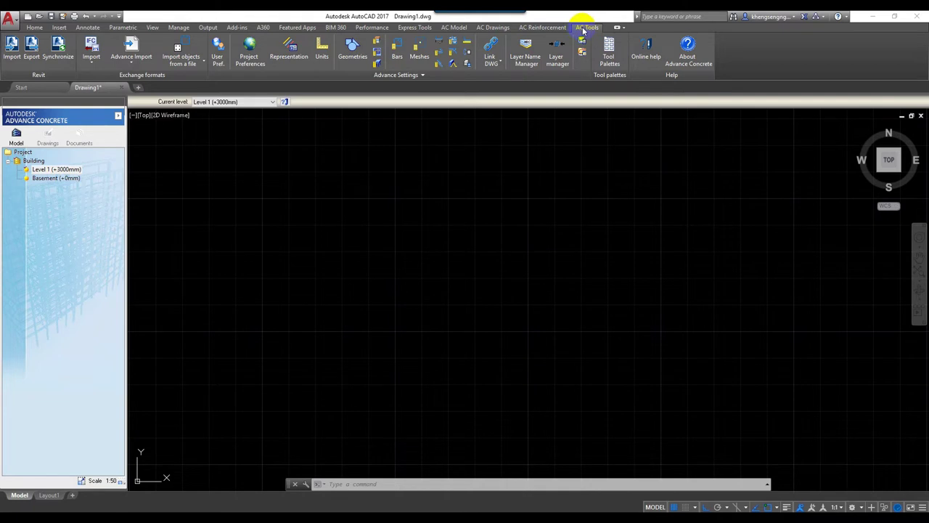
# Step: Open the Advance Concrete working units definition and delete the current Civil Engineering style
pyautogui.click(323, 60)
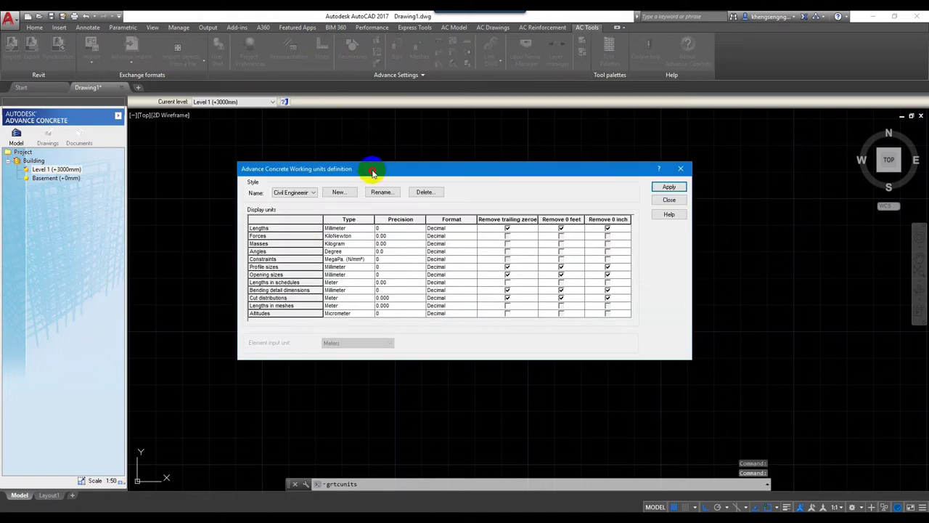
pyautogui.moveTo(373, 172); pyautogui.dragTo(377, 151)
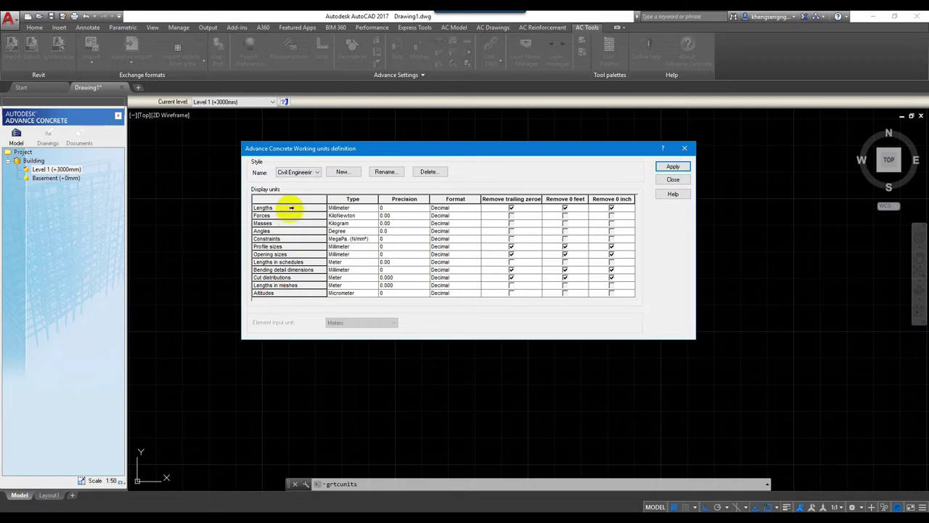
pyautogui.click(424, 173)
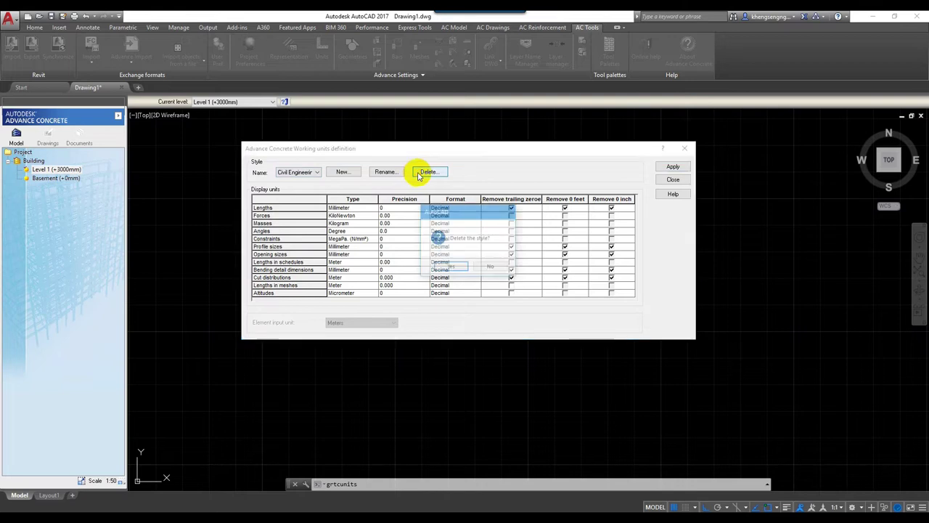
pyautogui.click(449, 267)
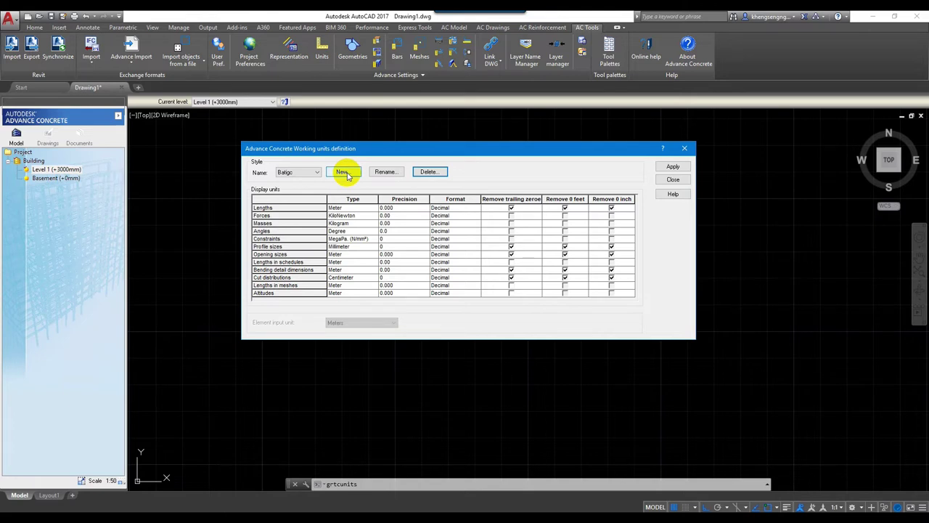
# Step: Create a working units style named Civil Engineering Cambodia and apply it with Lengths in Meter
pyautogui.click(345, 172)
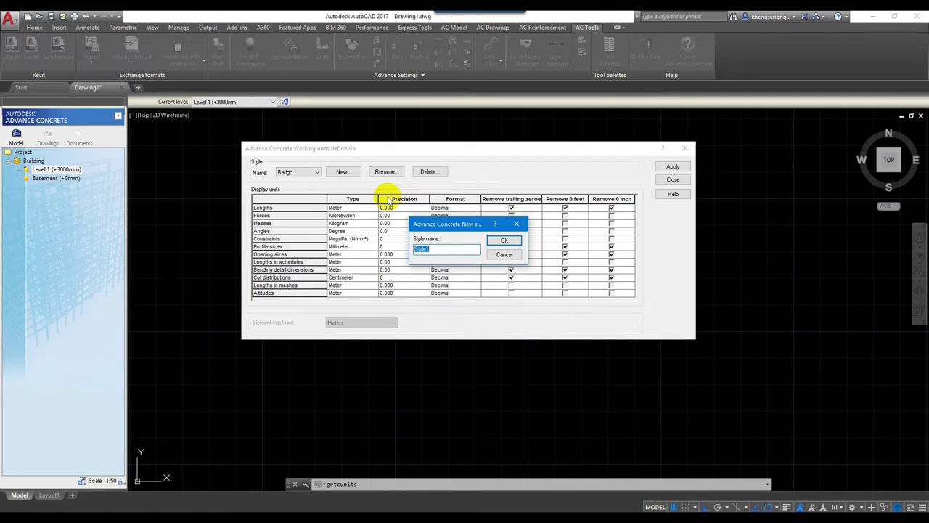
pyautogui.write('Civil Engineering Cambodia')
pyautogui.click(503, 245)
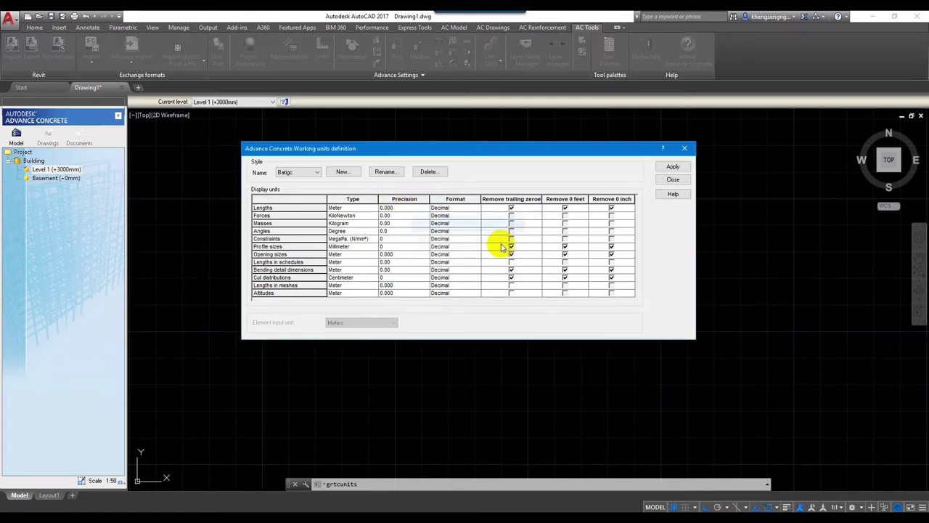
pyautogui.click(298, 208)
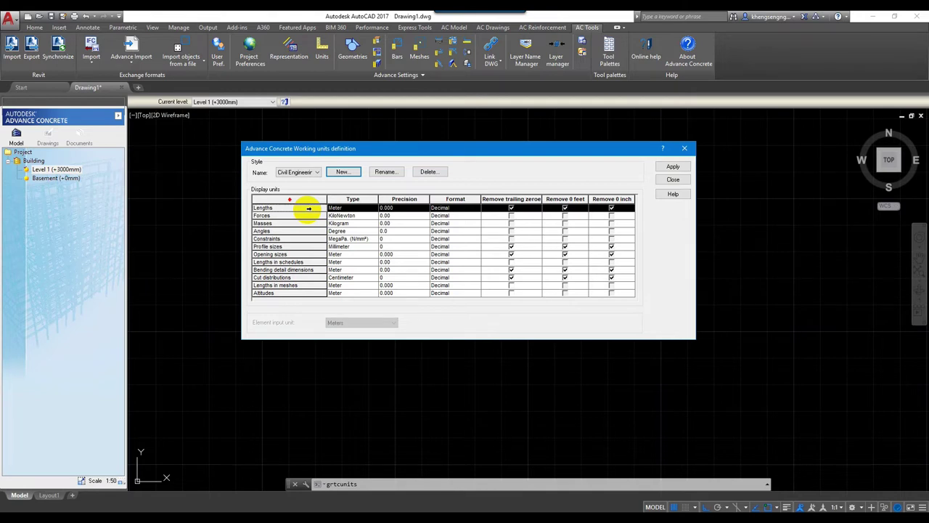
pyautogui.click(359, 208)
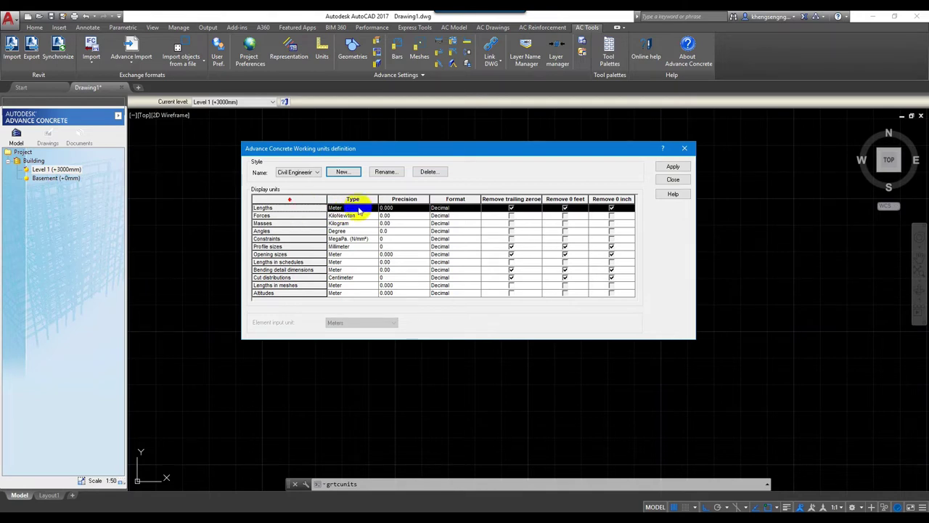
pyautogui.click(271, 208)
pyautogui.click(672, 167)
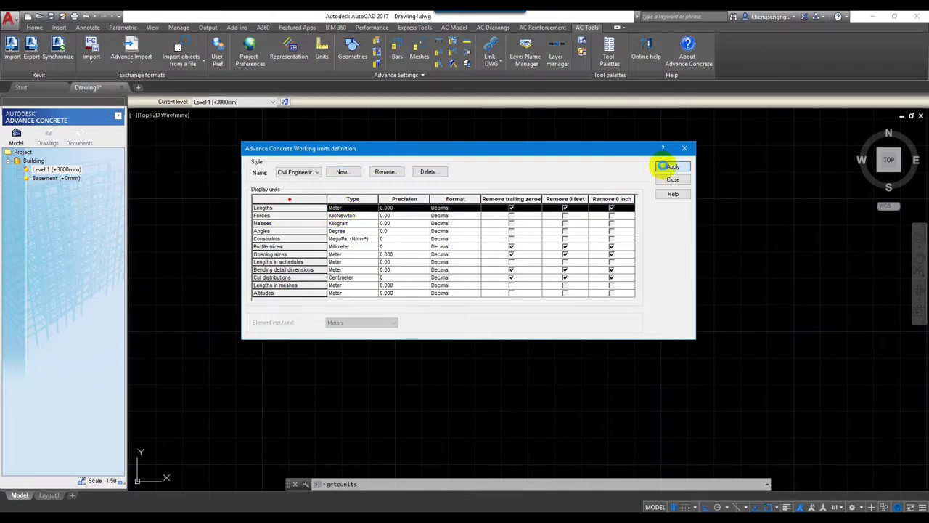
# Step: Draw a horizontal straight Ø12 FE500 HA rebar 3 m long and place its 01.Num+Dia label below it
pyautogui.click(542, 29)
pyautogui.click(132, 49)
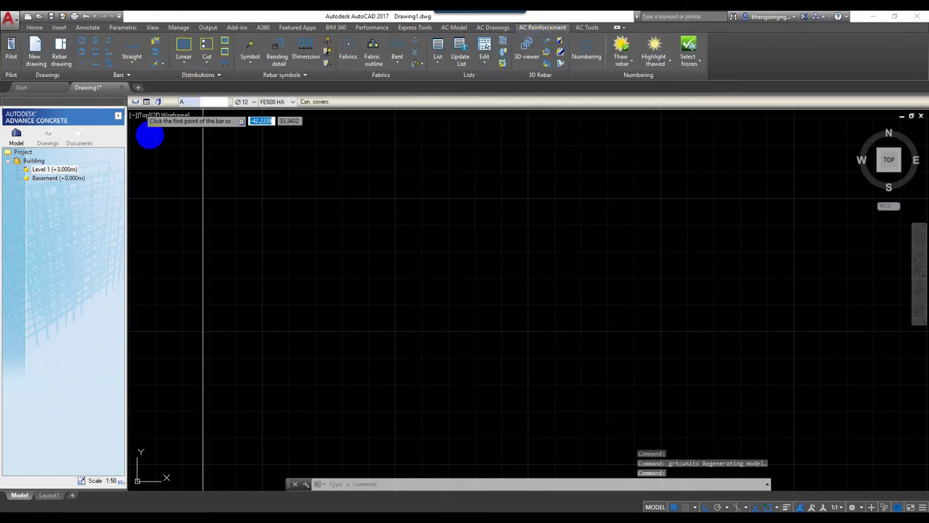
pyautogui.click(270, 249)
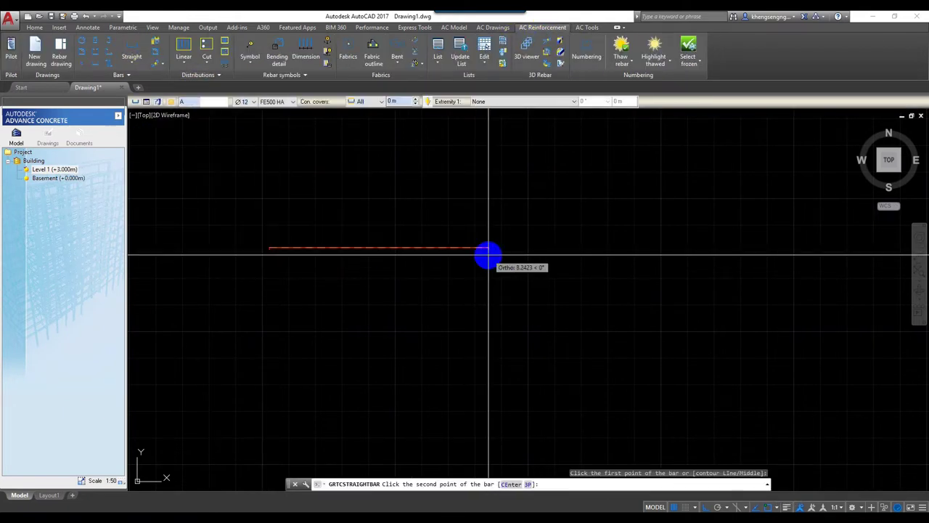
pyautogui.write('3')
pyautogui.press('Return')
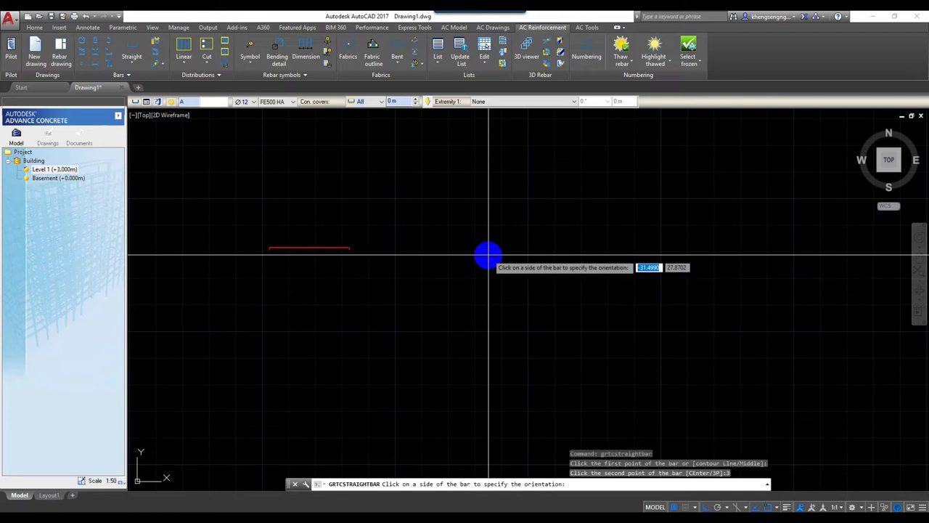
pyautogui.click(452, 297)
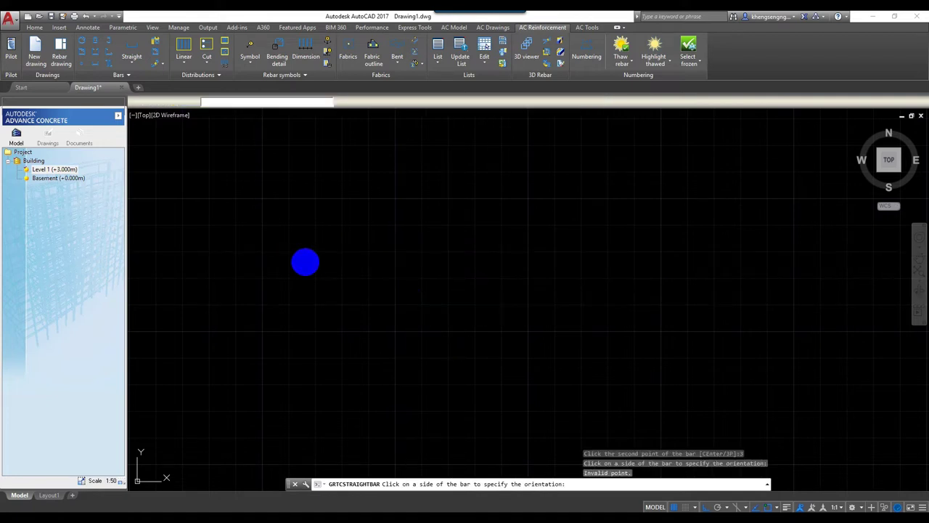
pyautogui.click(307, 265)
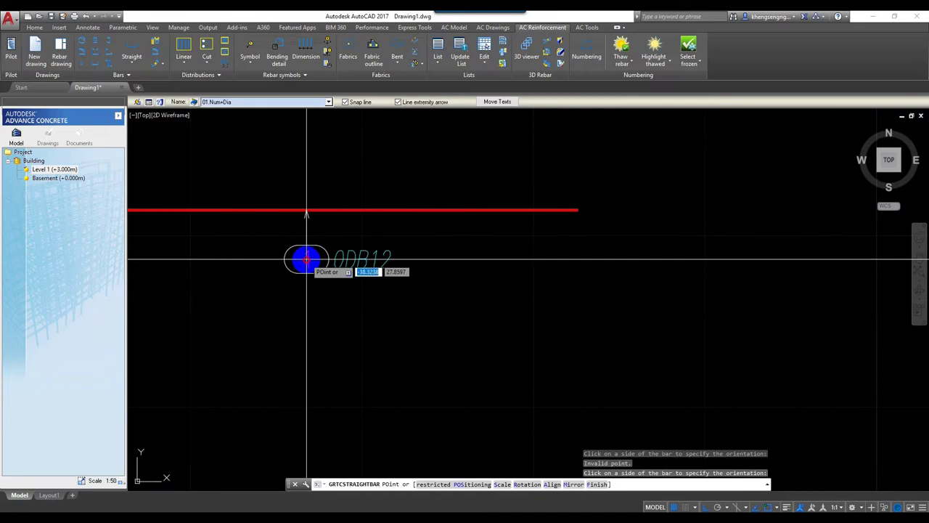
pyautogui.click(306, 260)
# Step: Select the straight rebar and check which length unit its concrete cover uses
pyautogui.moveTo(307, 259)
pyautogui.mouseDown(button='middle')
pyautogui.moveTo(380, 300)
pyautogui.moveTo(426, 307)
pyautogui.mouseUp(button='middle')
pyautogui.click(535, 276)
pyautogui.click(508, 214)
pyautogui.moveTo(640, 285); pyautogui.dragTo(647, 305, button='middle')
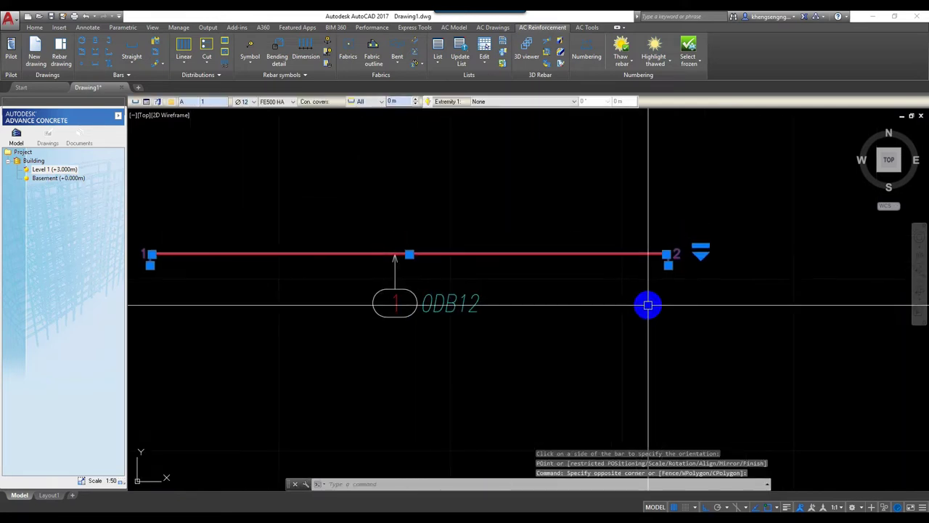
pyautogui.click(614, 288)
pyautogui.click(581, 228)
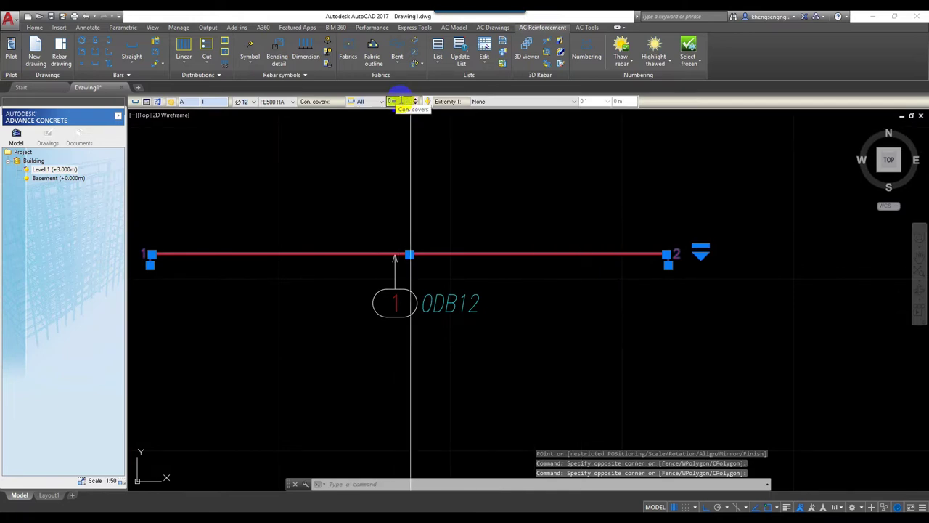
pyautogui.moveTo(442, 182); pyautogui.dragTo(468, 189, button='middle')
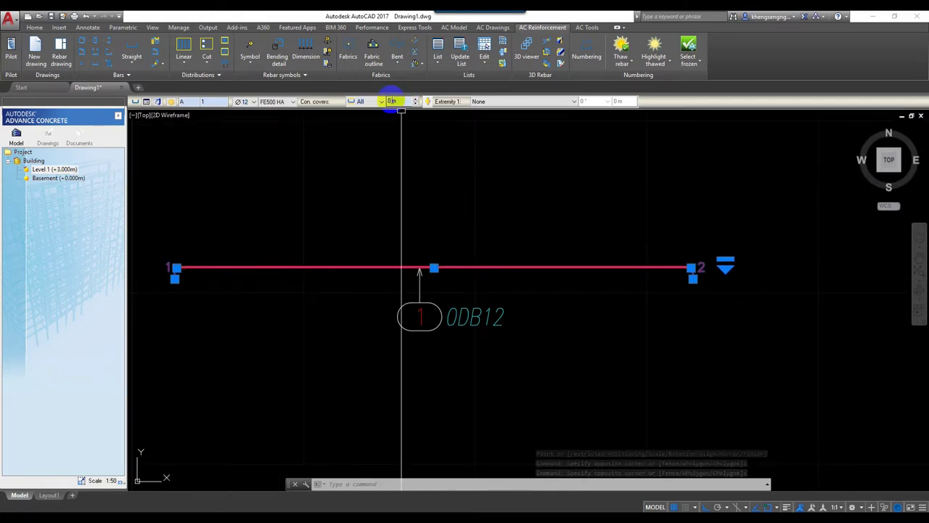
# Step: Set the Lengths display unit to Millimeter with precision 0 in the working units definition and apply it
pyautogui.click(586, 27)
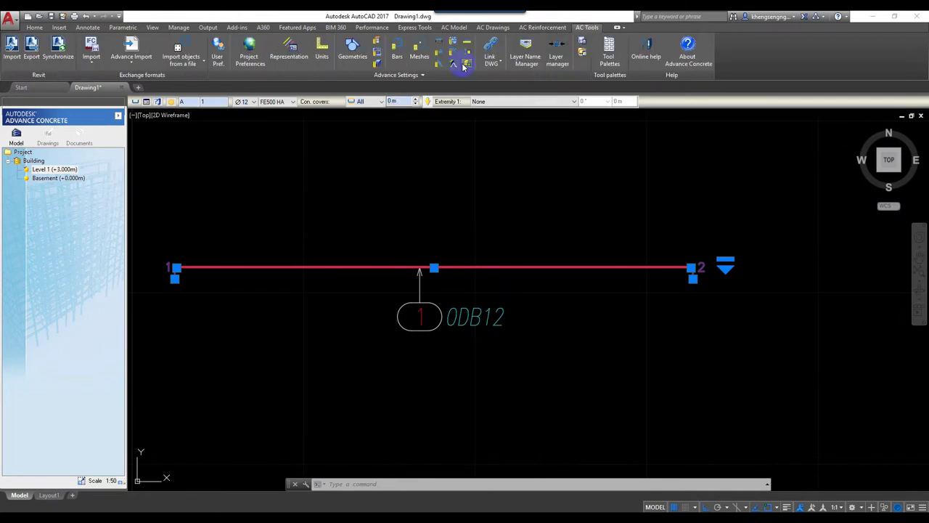
pyautogui.click(322, 51)
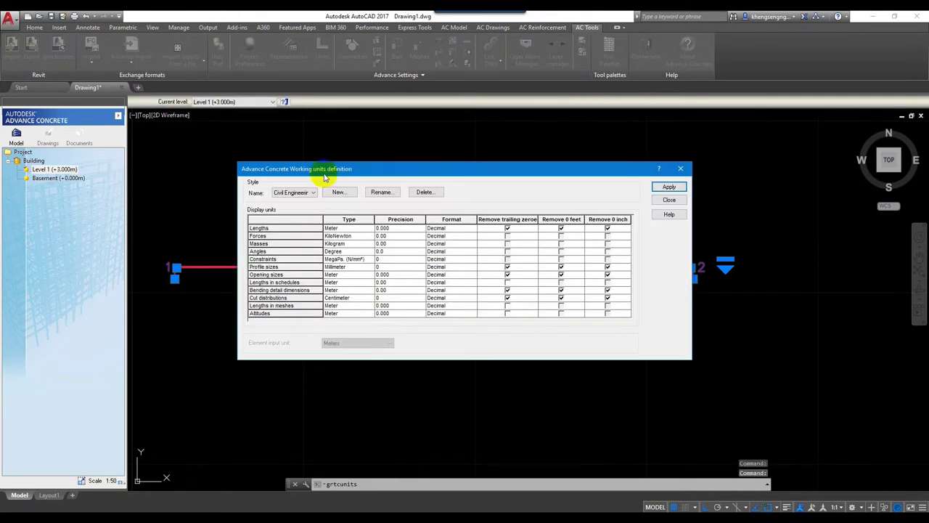
pyautogui.click(332, 228)
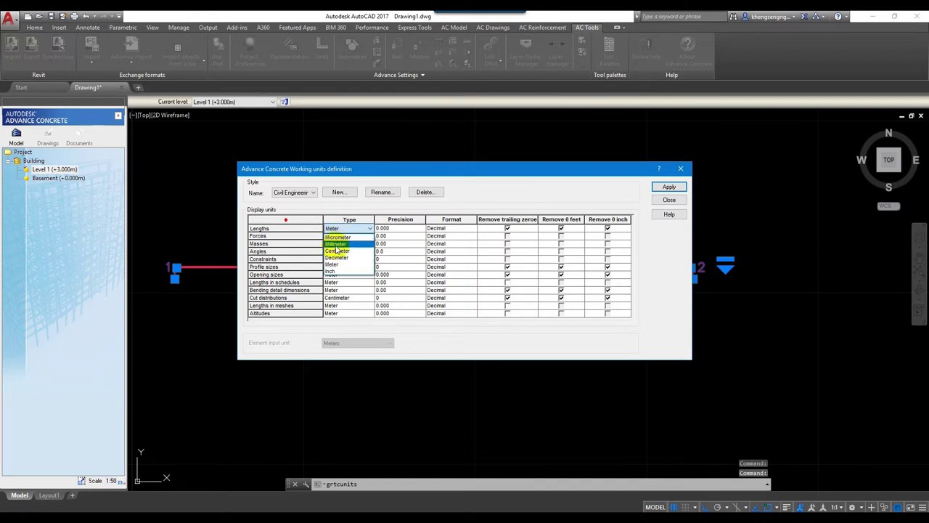
pyautogui.click(336, 244)
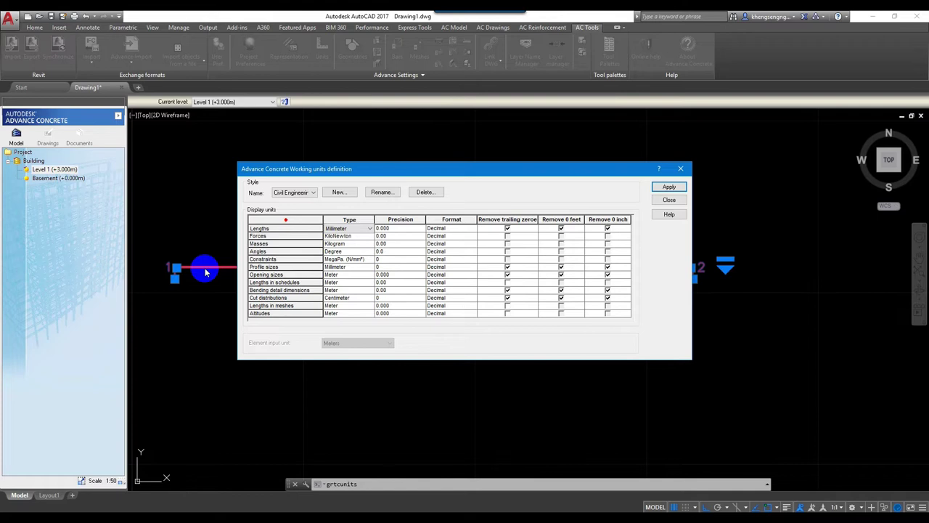
pyautogui.click(389, 229)
pyautogui.click(384, 237)
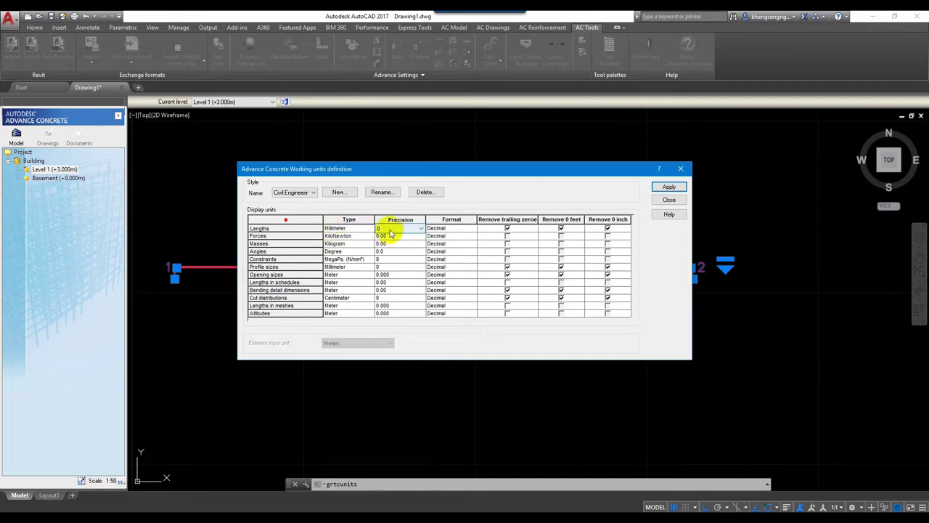
pyautogui.click(668, 187)
# Step: Select the rebar again to check its concrete cover unit after the units change, and deselect it
pyautogui.moveTo(551, 259)
pyautogui.mouseDown(button='middle')
pyautogui.moveTo(593, 234)
pyautogui.moveTo(594, 249)
pyautogui.mouseUp(button='middle')
pyautogui.click(593, 257)
pyautogui.click(541, 205)
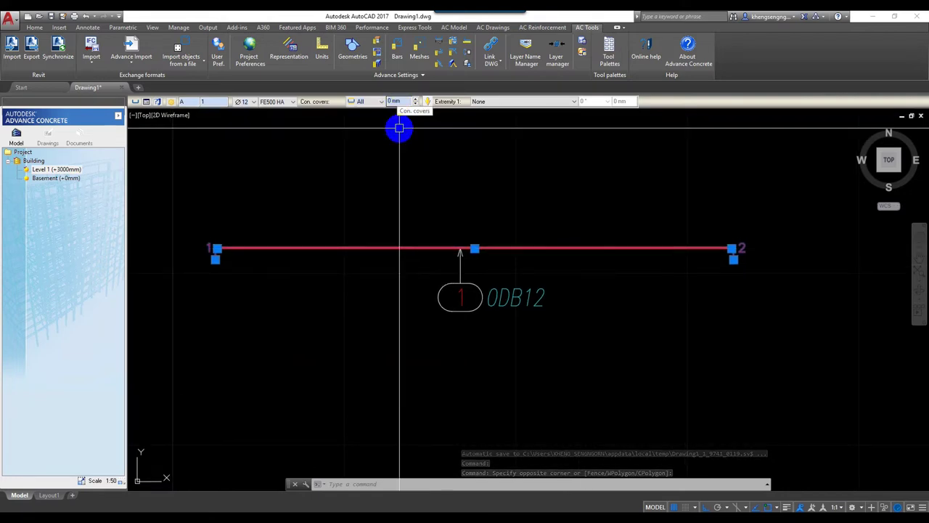
pyautogui.moveTo(427, 206); pyautogui.dragTo(450, 214, button='middle')
pyautogui.press('Escape')
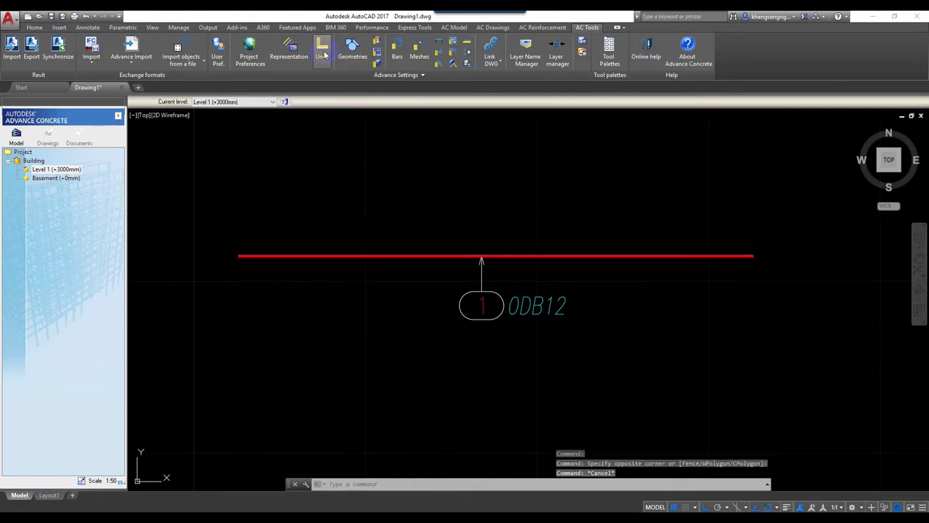
# Step: Reopen the working units definition, review the Forces unit and set the Masses unit to KiloNewton
pyautogui.click(322, 53)
pyautogui.click(261, 236)
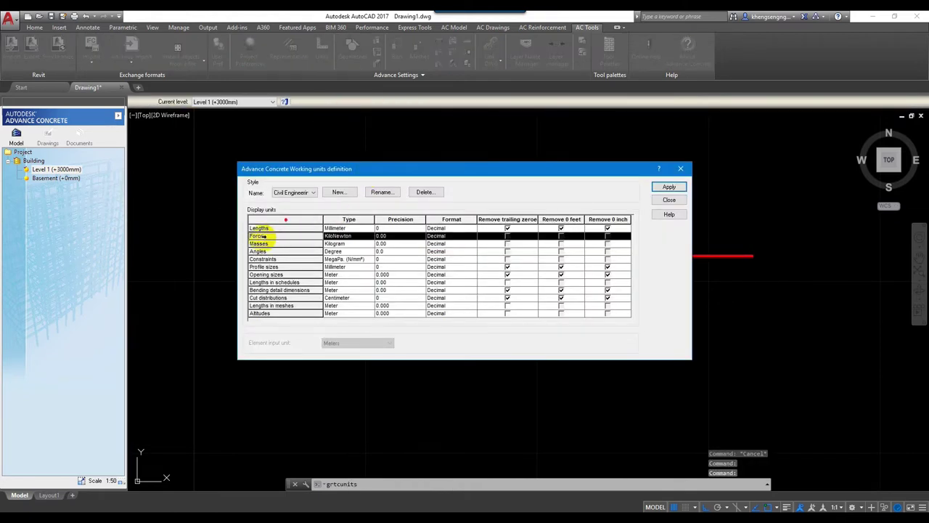
pyautogui.click(377, 237)
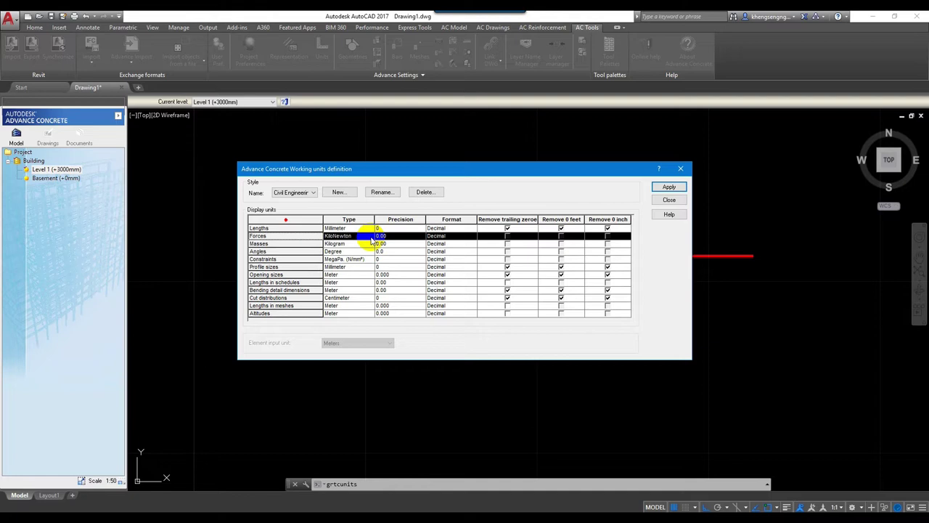
pyautogui.click(275, 245)
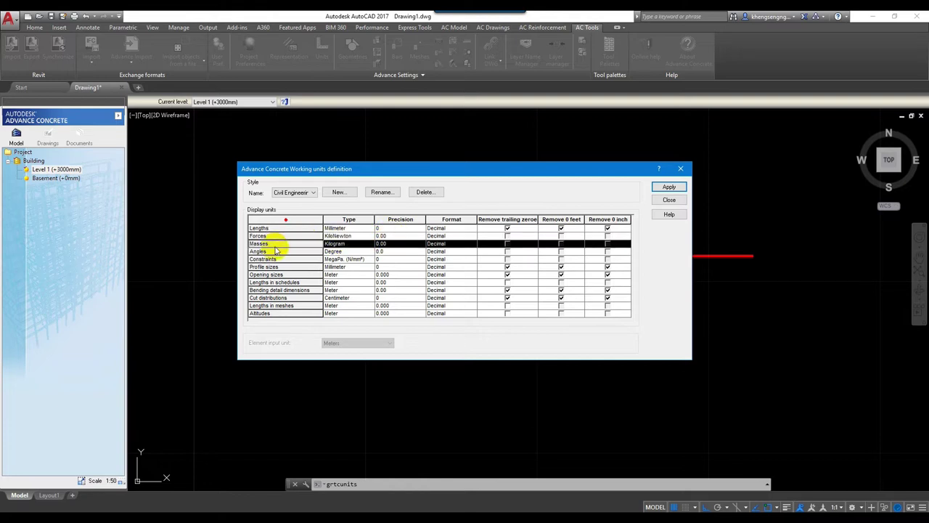
pyautogui.click(350, 244)
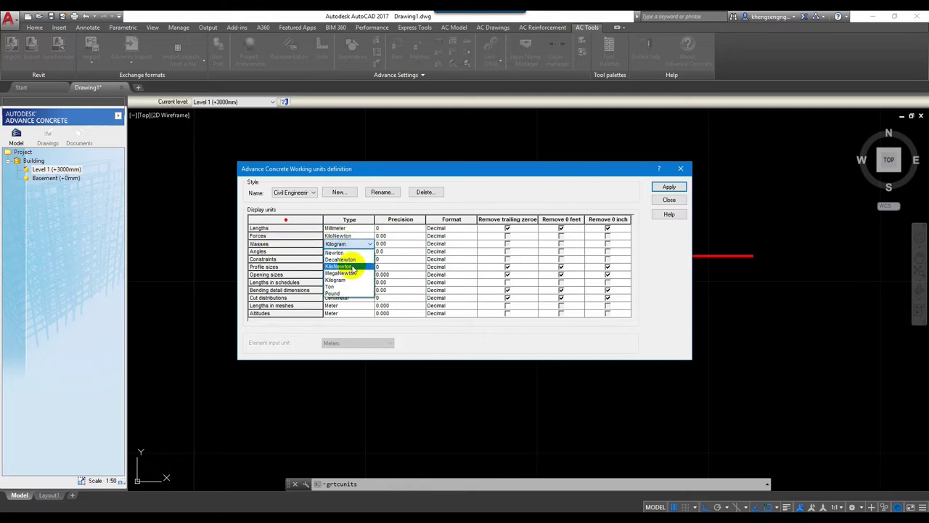
pyautogui.click(350, 267)
# Step: Choose Degree as the display unit for Angles
pyautogui.click(279, 260)
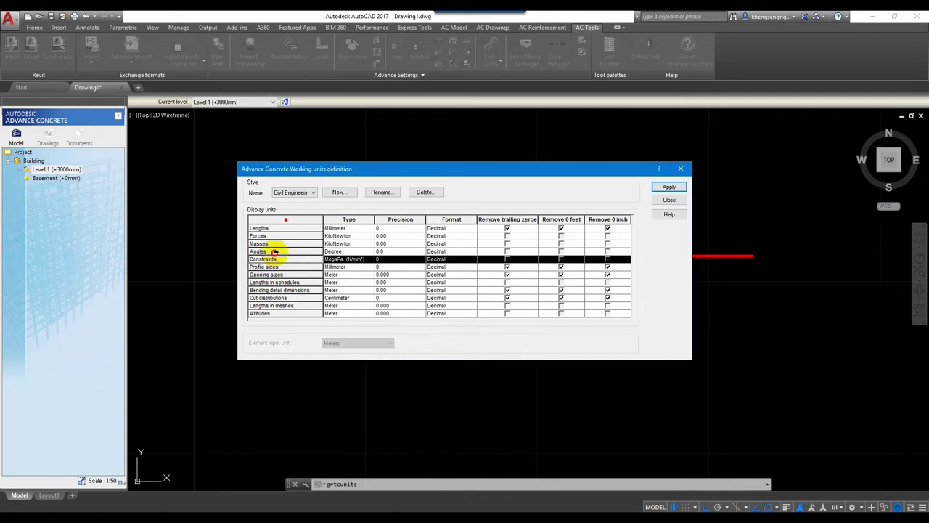
pyautogui.click(276, 251)
pyautogui.click(360, 252)
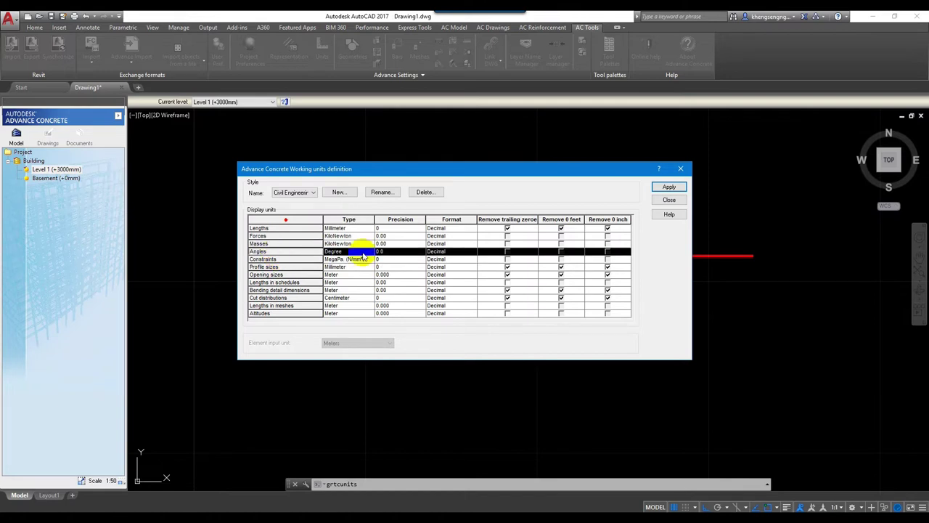
pyautogui.click(363, 253)
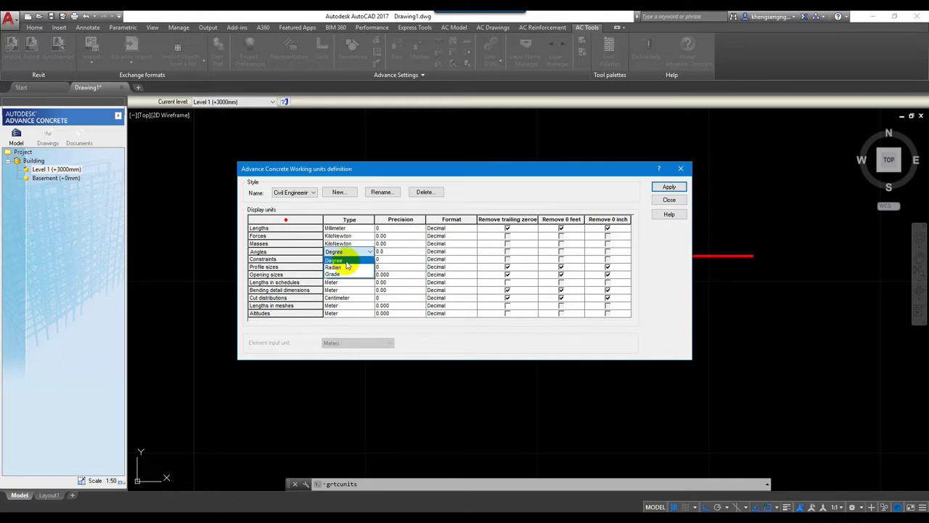
pyautogui.click(347, 262)
# Step: Review the unit type for Constraints and the unit type and precision for Profile sizes
pyautogui.click(272, 258)
pyautogui.click(339, 260)
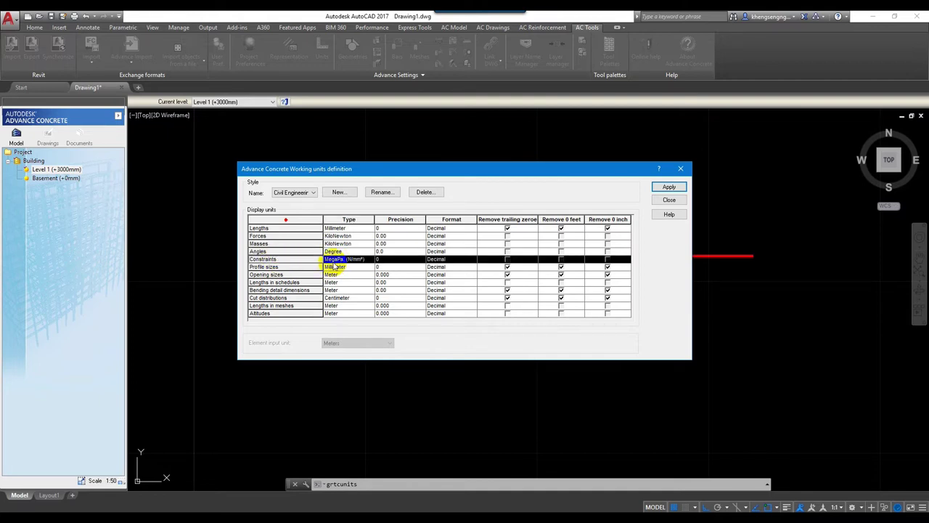
pyautogui.click(269, 266)
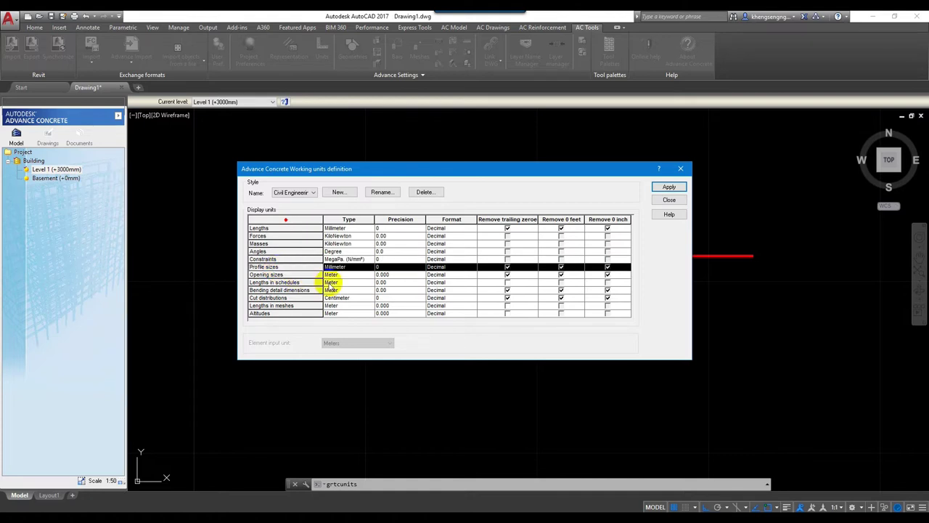
pyautogui.click(361, 268)
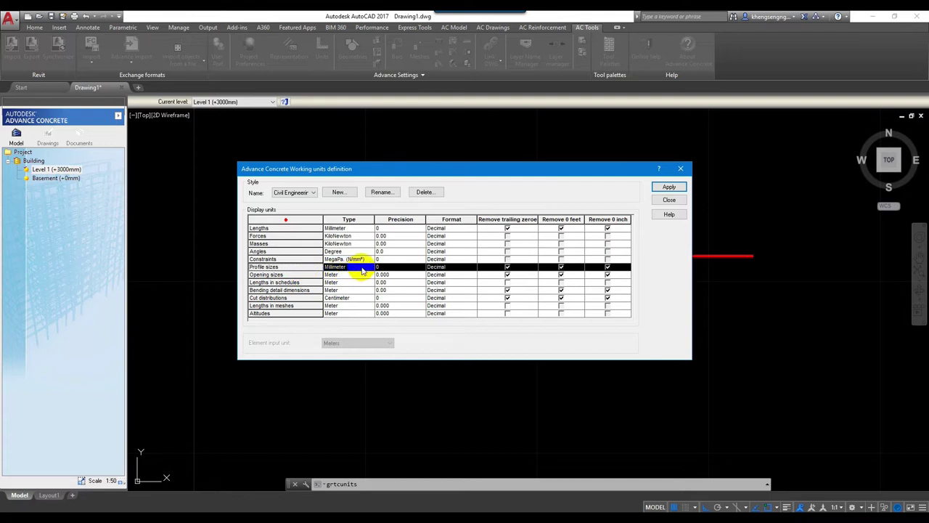
pyautogui.click(385, 268)
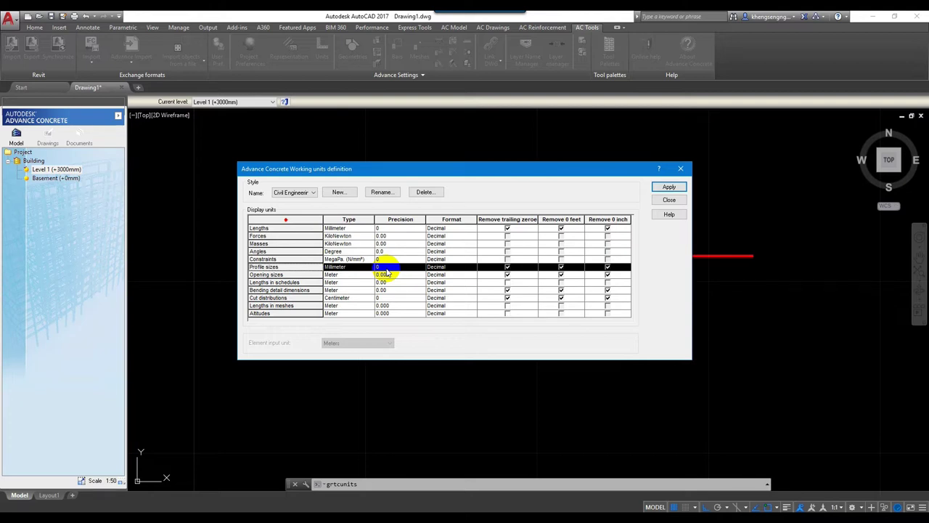
# Step: Set the Opening sizes display unit to Millimeter with a precision of 0
pyautogui.click(355, 270)
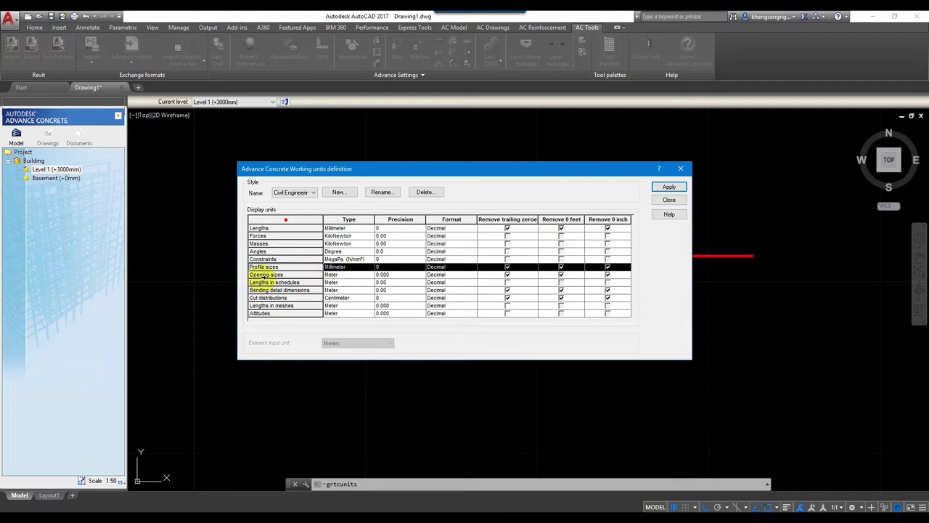
pyautogui.click(263, 274)
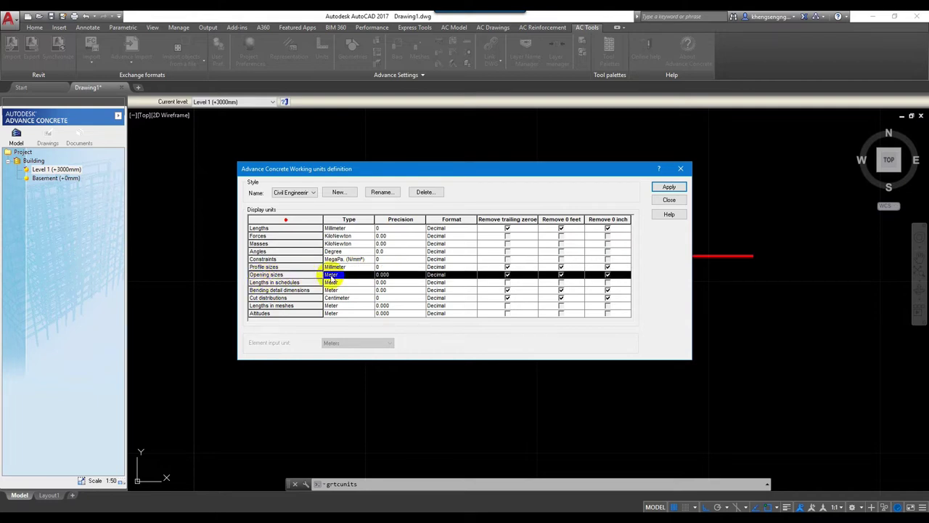
pyautogui.click(338, 276)
pyautogui.click(338, 276)
pyautogui.click(330, 295)
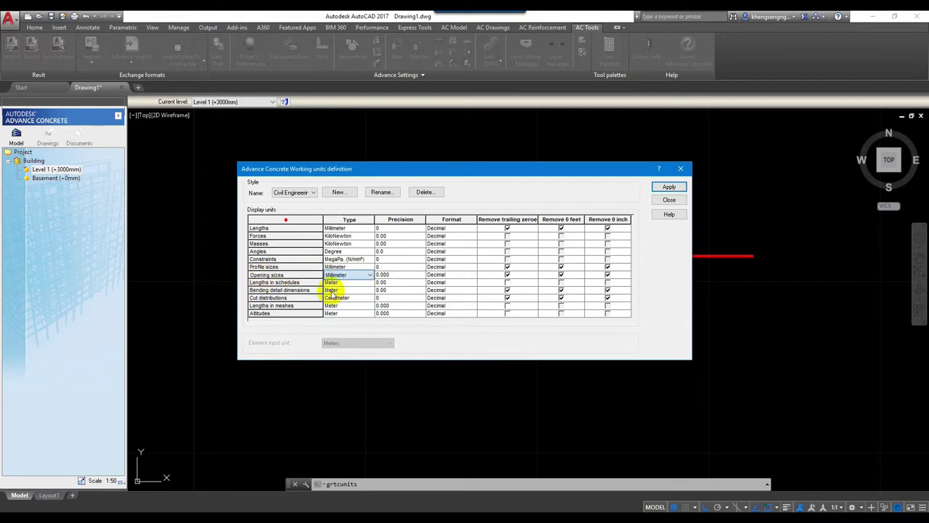
pyautogui.click(381, 276)
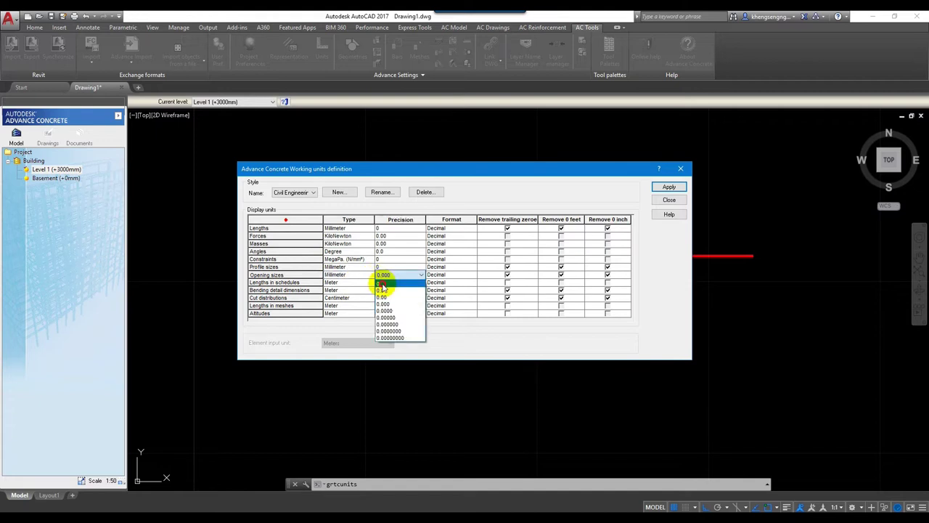
pyautogui.click(381, 283)
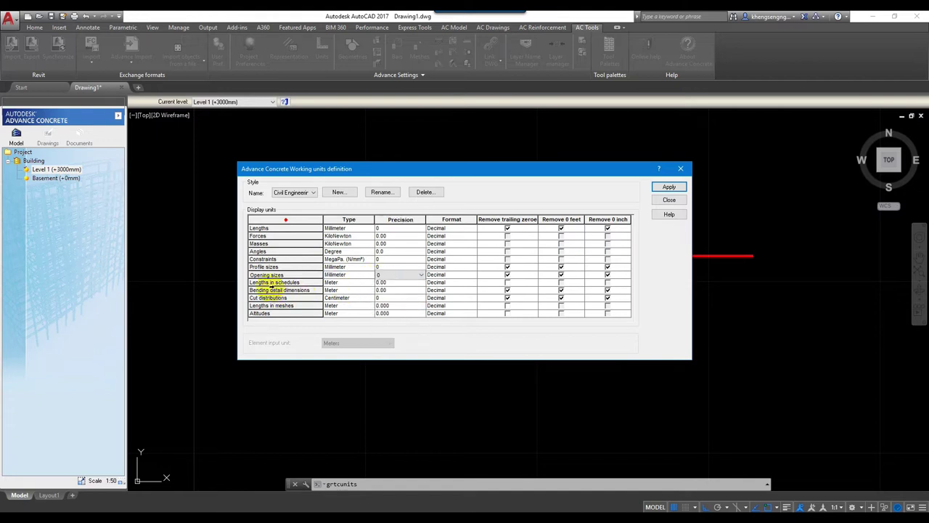
# Step: Set the Lengths in schedules precision to 0.000, keeping Meter as the unit, and apply the working units
pyautogui.click(273, 289)
pyautogui.click(279, 283)
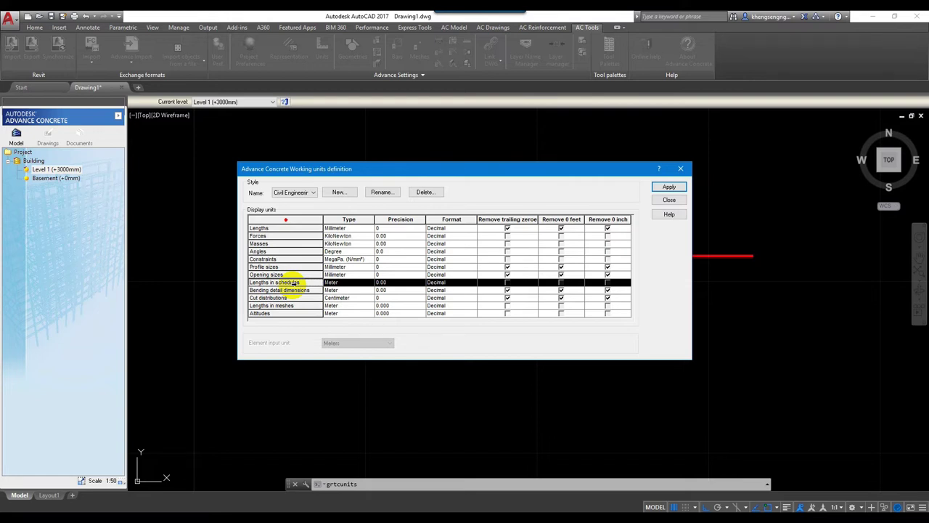
pyautogui.click(331, 282)
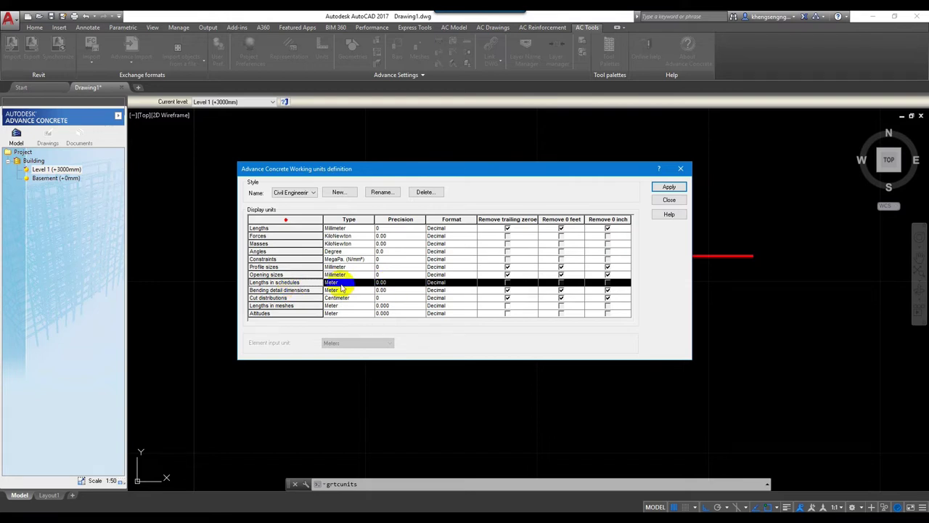
pyautogui.click(382, 282)
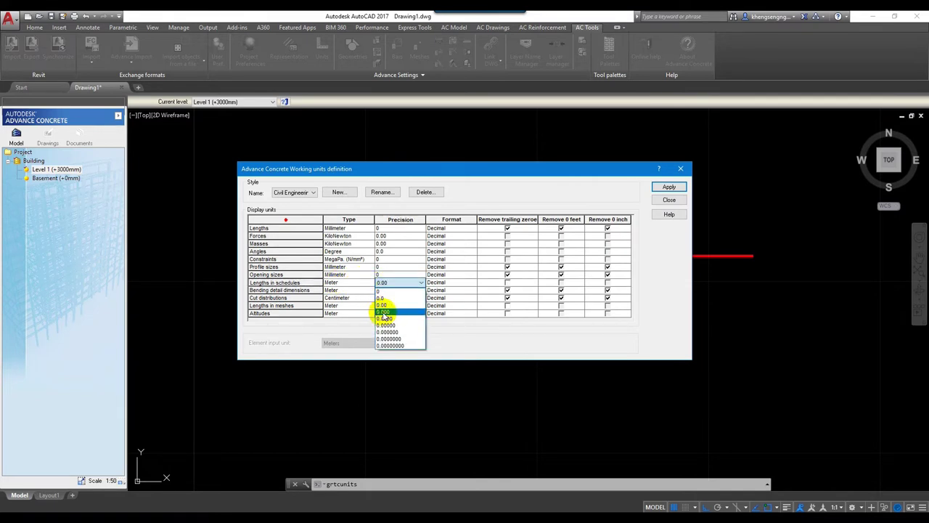
pyautogui.click(384, 312)
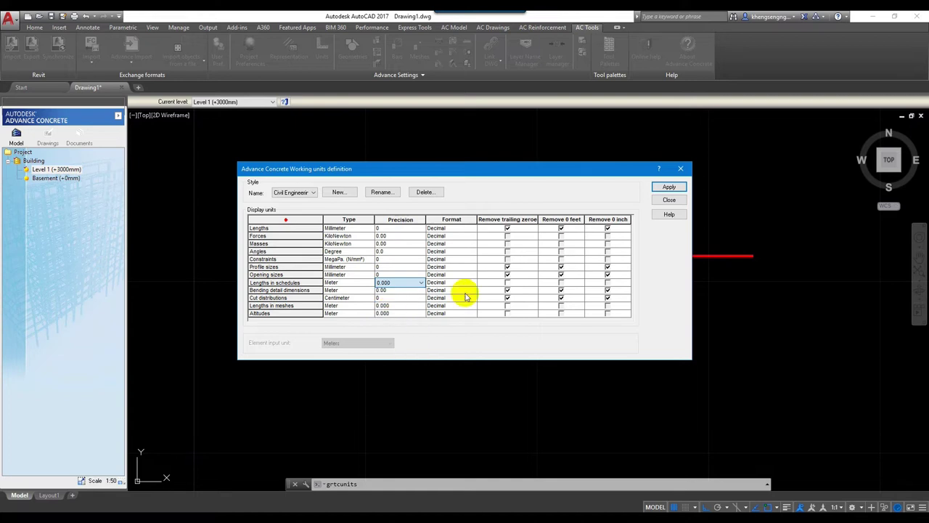
pyautogui.click(669, 186)
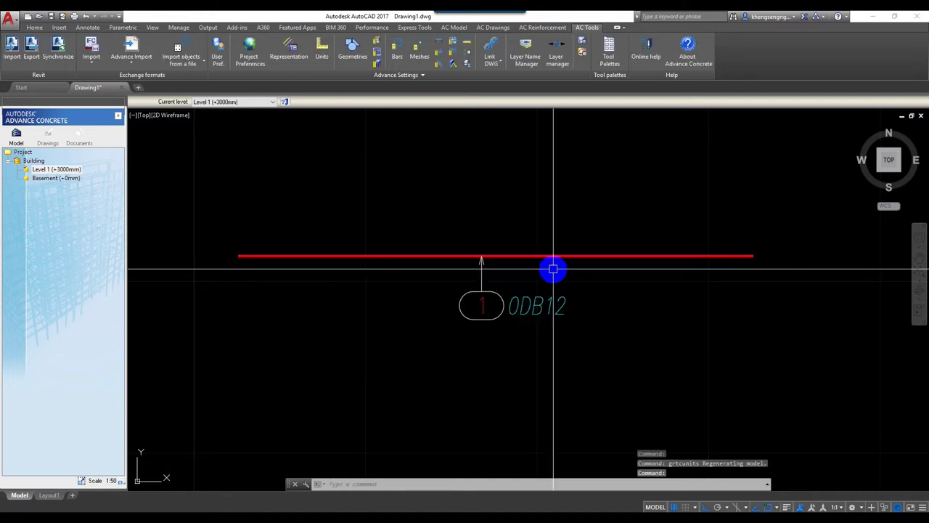
# Step: Start a new reinforcement list with the All bars filter and select the sample rebar with its label
pyautogui.click(543, 27)
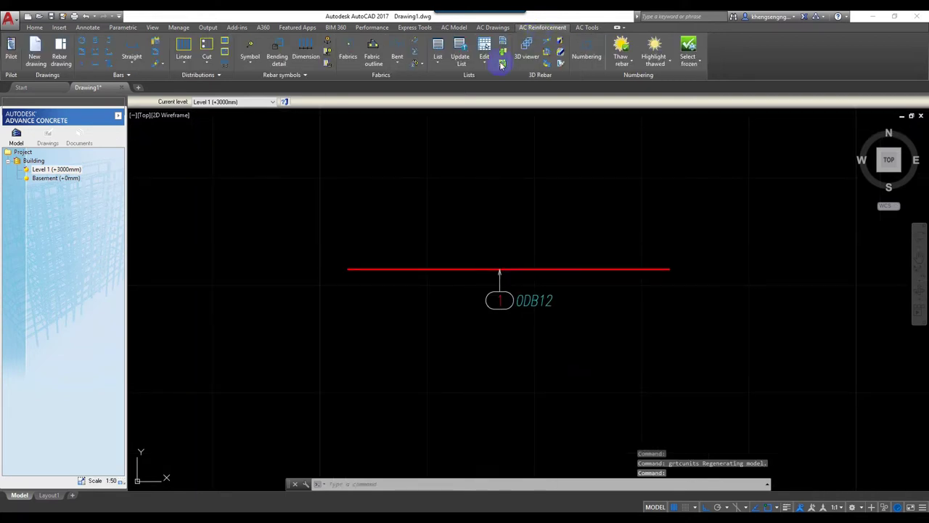
pyautogui.click(438, 64)
pyautogui.click(429, 82)
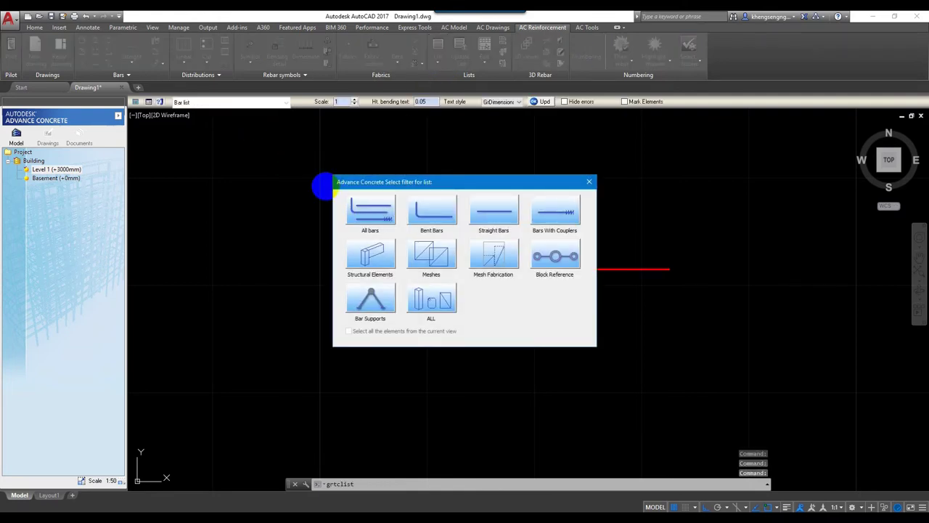
pyautogui.click(370, 211)
pyautogui.click(328, 201)
pyautogui.click(737, 363)
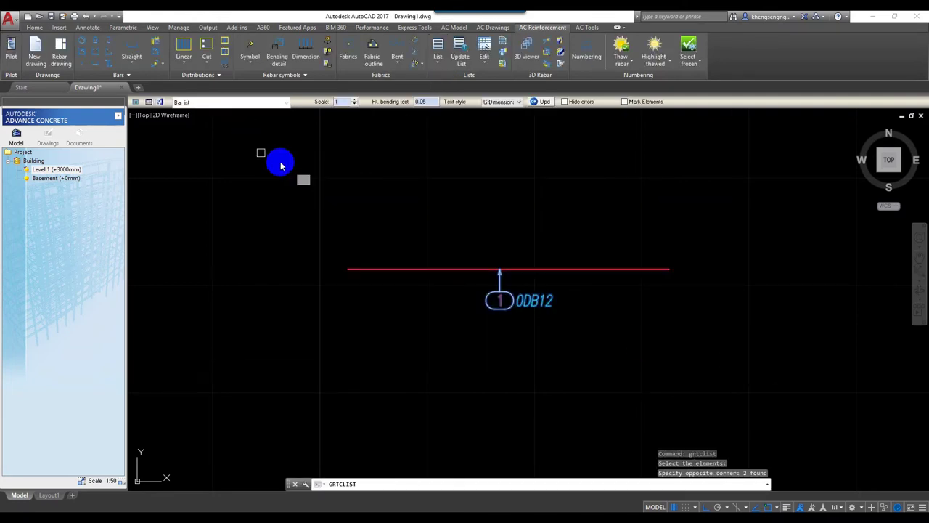
pyautogui.rightClick(329, 168)
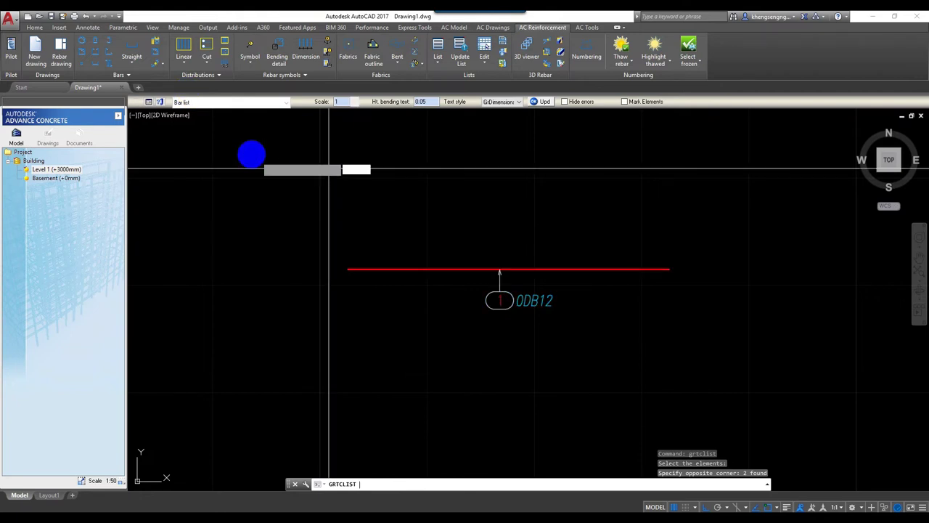
# Step: Choose the 01.PTC_VARIED list model from the PTNC folder and insert the list beside the rebar
pyautogui.click(227, 104)
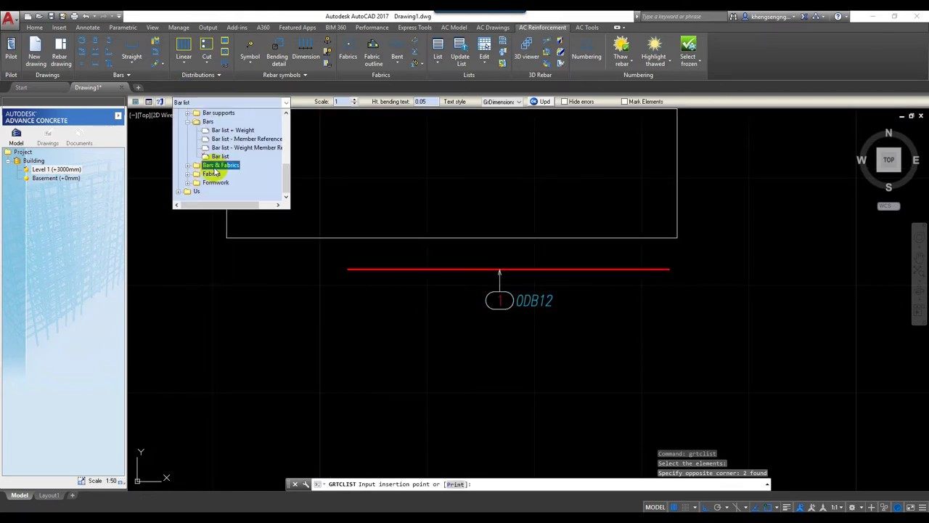
pyautogui.scroll(3, 196, 168)
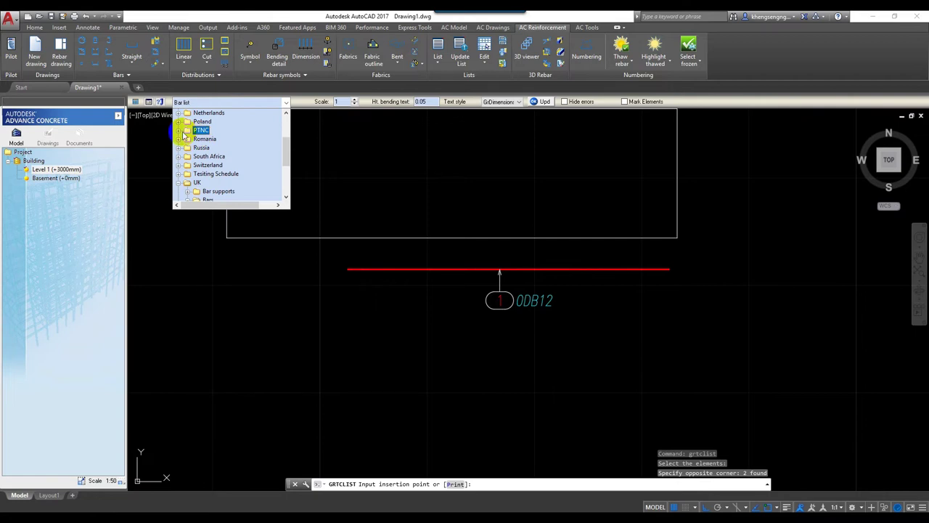
pyautogui.click(210, 139)
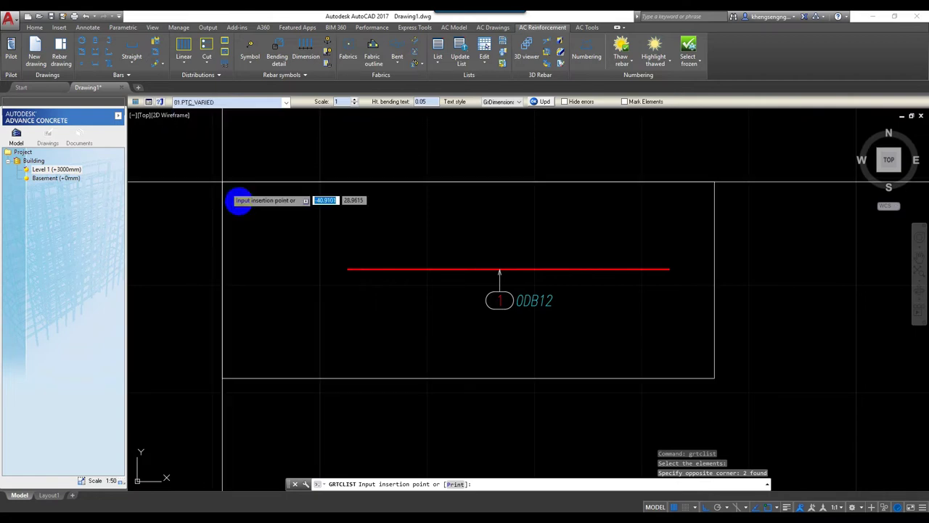
pyautogui.click(575, 243)
# Step: Set the Factor attribute of the inserted bar list to 1 in its properties and update the list
pyautogui.scroll(4, 674, 282)
pyautogui.moveTo(685, 403); pyautogui.dragTo(187, 129)
pyautogui.doubleClick(481, 230)
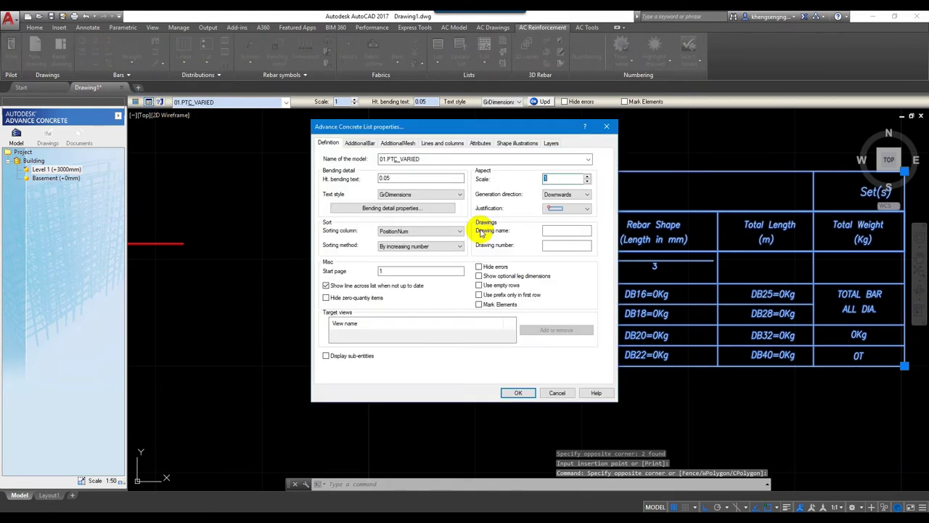
pyautogui.click(481, 143)
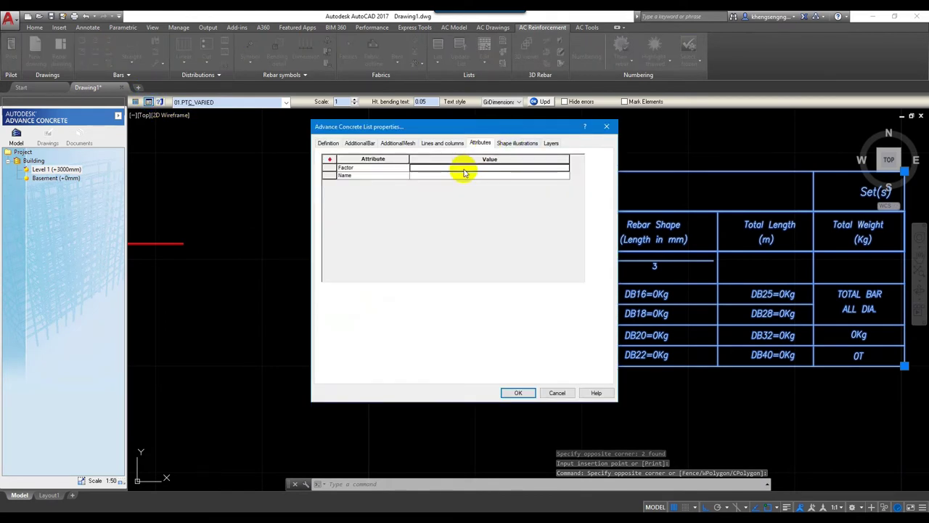
pyautogui.click(519, 393)
pyautogui.moveTo(554, 382); pyautogui.dragTo(533, 148)
pyautogui.press('Escape')
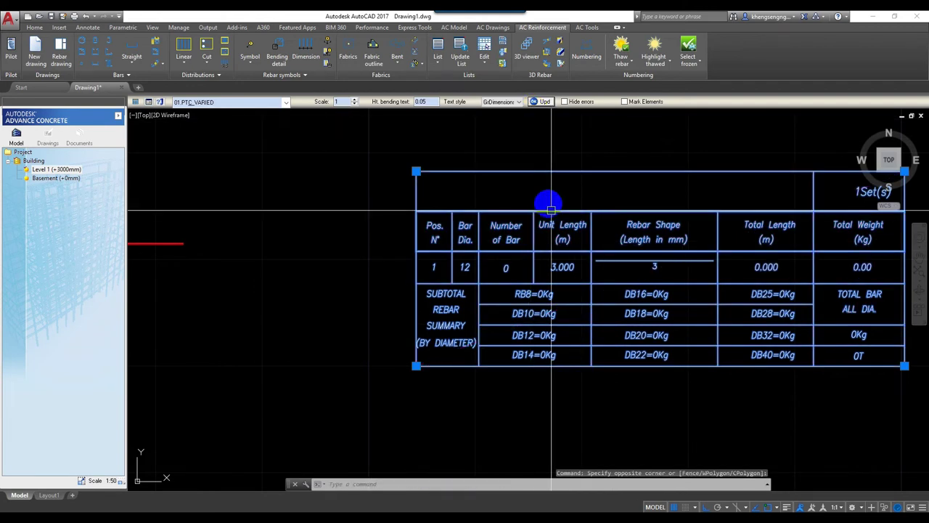
# Step: Examine the number of decimals shown in the Unit Length column of the bar list
pyautogui.scroll(3, 541, 305)
pyautogui.press('Escape')
pyautogui.scroll(1, 533, 239)
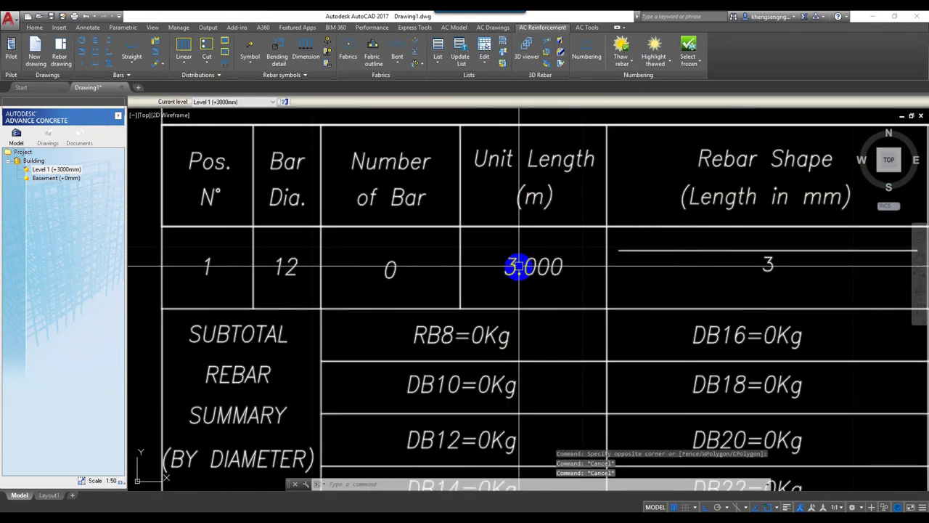
pyautogui.scroll(-1, 513, 269)
pyautogui.click(517, 290)
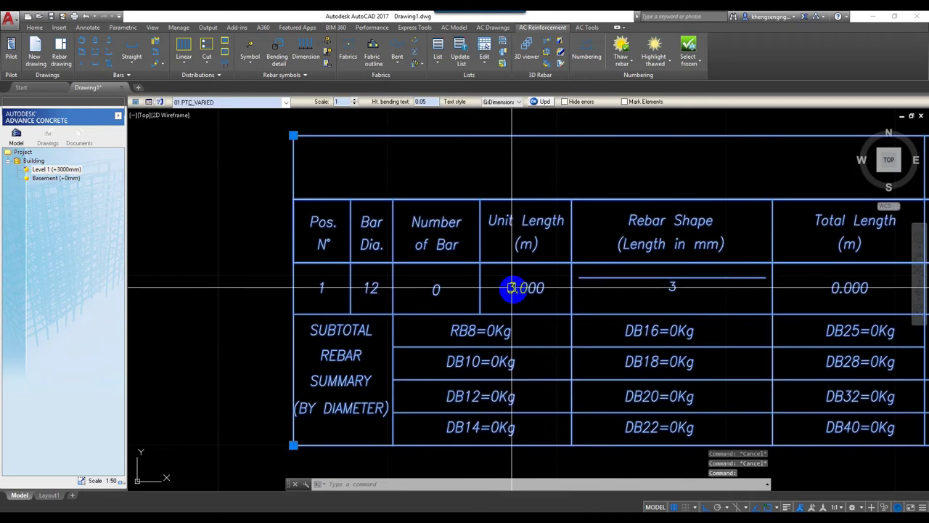
pyautogui.scroll(2, 517, 296)
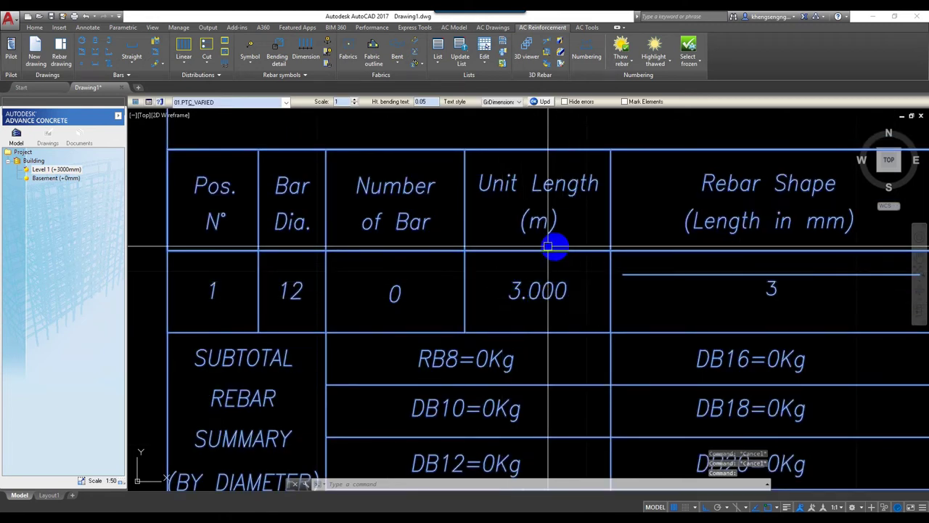
pyautogui.press('Escape')
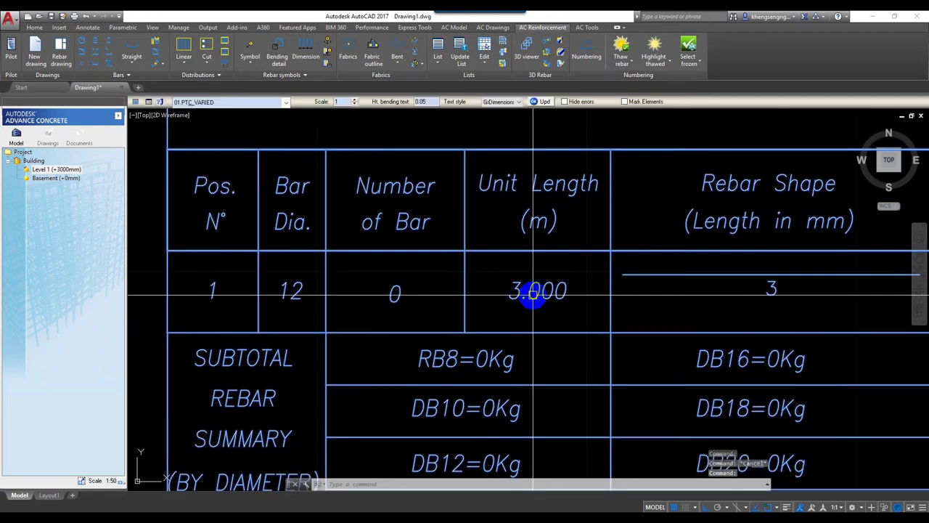
# Step: Set the Lengths in schedules precision to 0, apply the working units and update the bar list
pyautogui.click(589, 27)
pyautogui.click(354, 52)
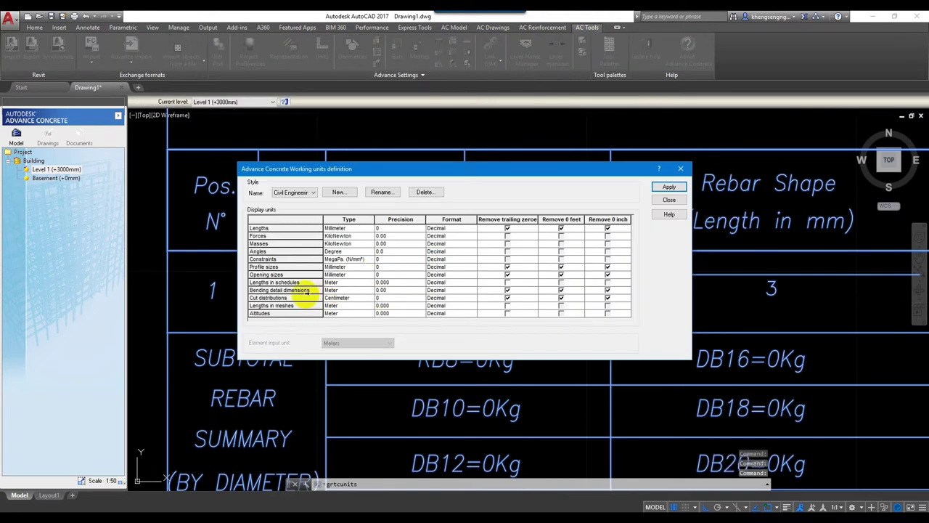
pyautogui.click(385, 285)
pyautogui.click(382, 292)
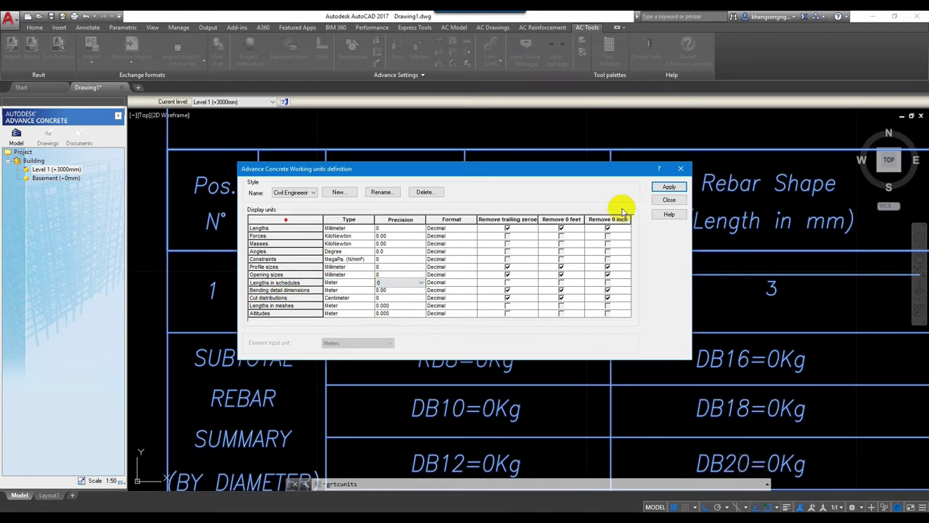
pyautogui.click(666, 186)
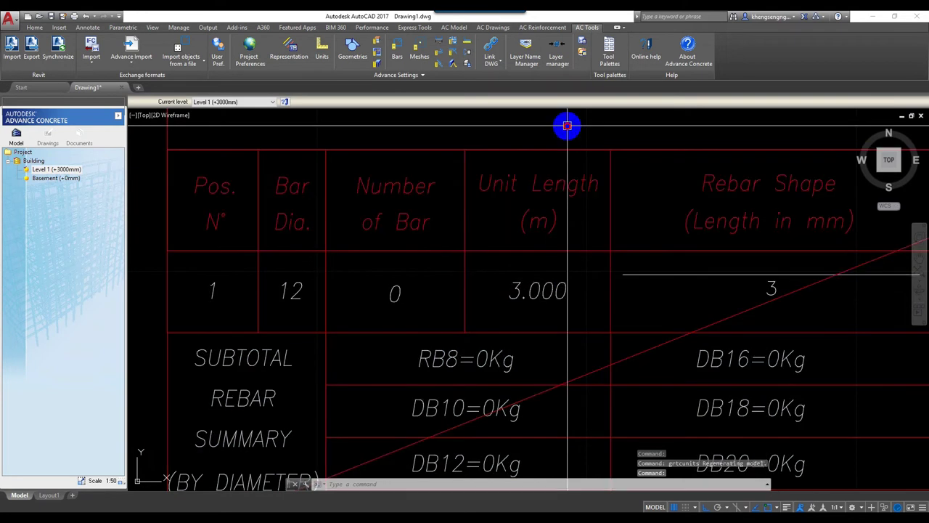
pyautogui.click(518, 145)
pyautogui.click(536, 101)
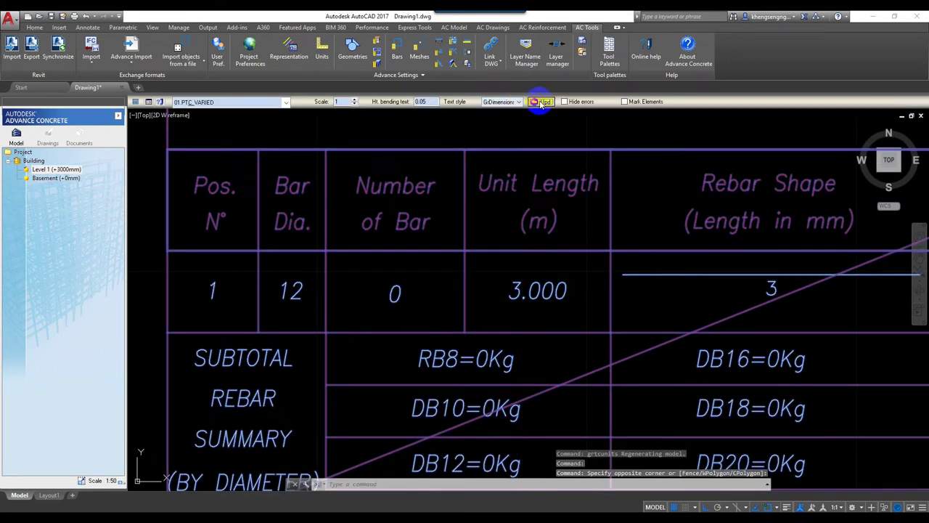
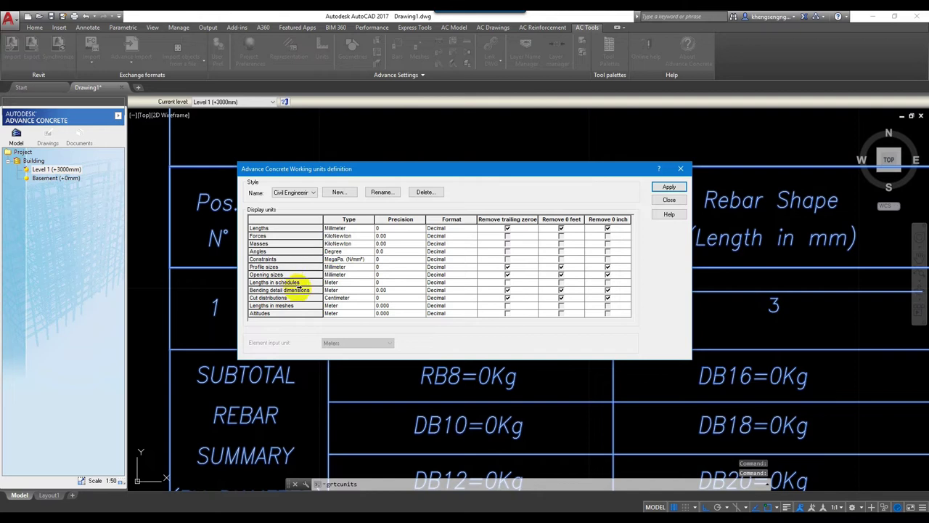
# Step: Set the Lengths in schedules precision to 0.00, apply the working units and update the bar list to check Unit Length
pyautogui.click(351, 283)
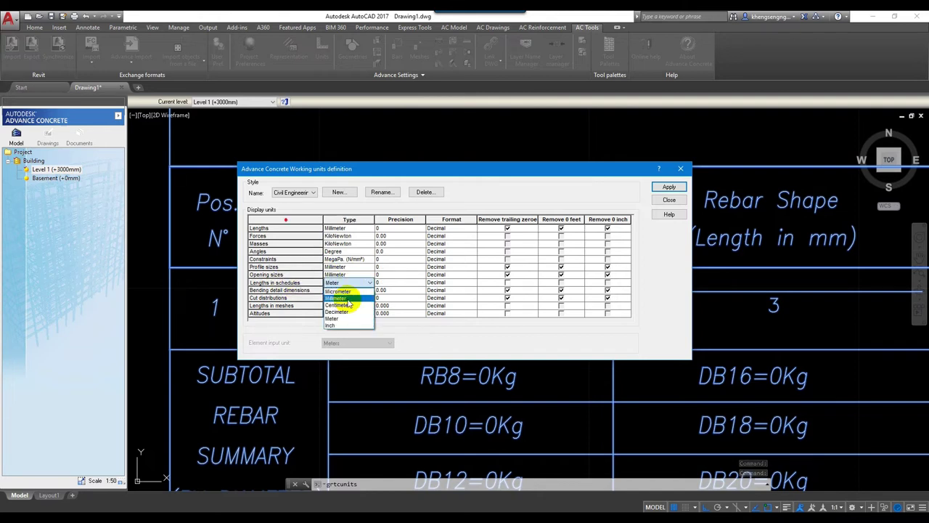
pyautogui.click(346, 306)
pyautogui.click(667, 198)
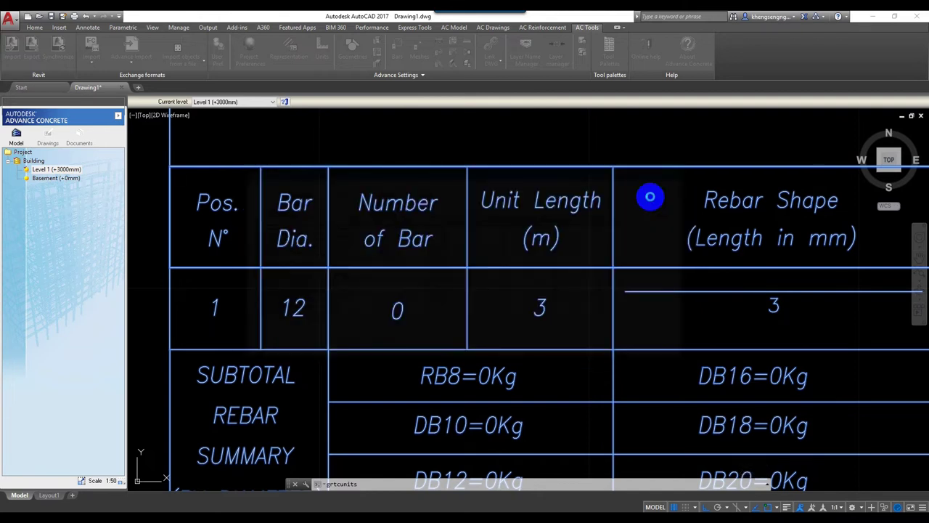
pyautogui.click(573, 129)
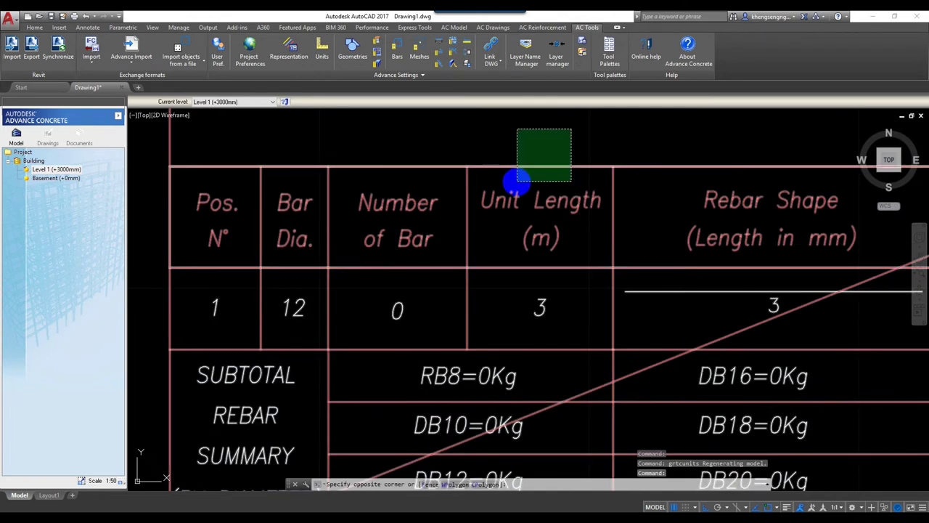
pyautogui.click(538, 101)
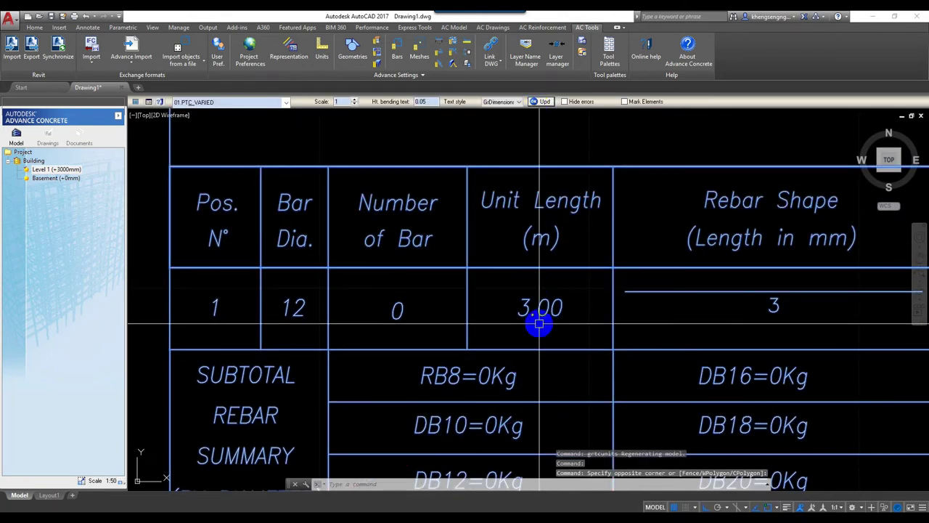
pyautogui.scroll(2, 538, 319)
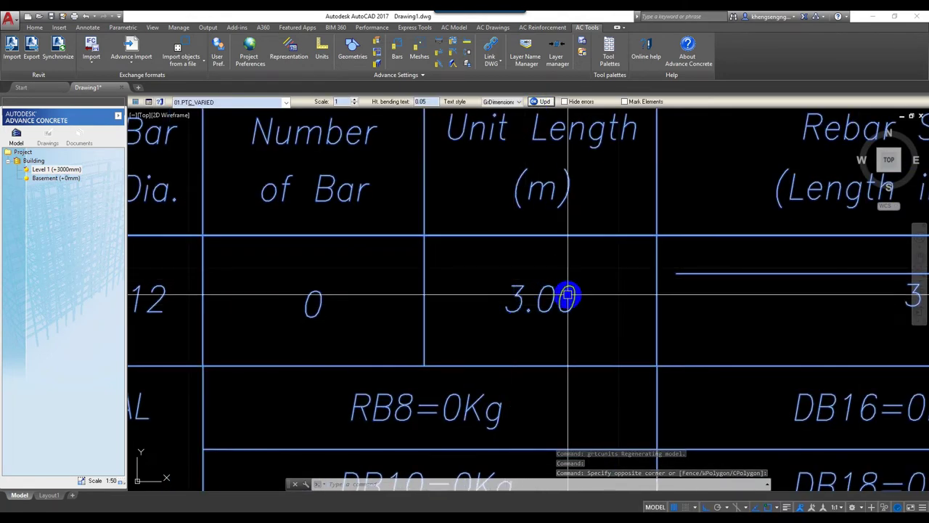
pyautogui.scroll(-5, 552, 303)
pyautogui.scroll(2, 545, 290)
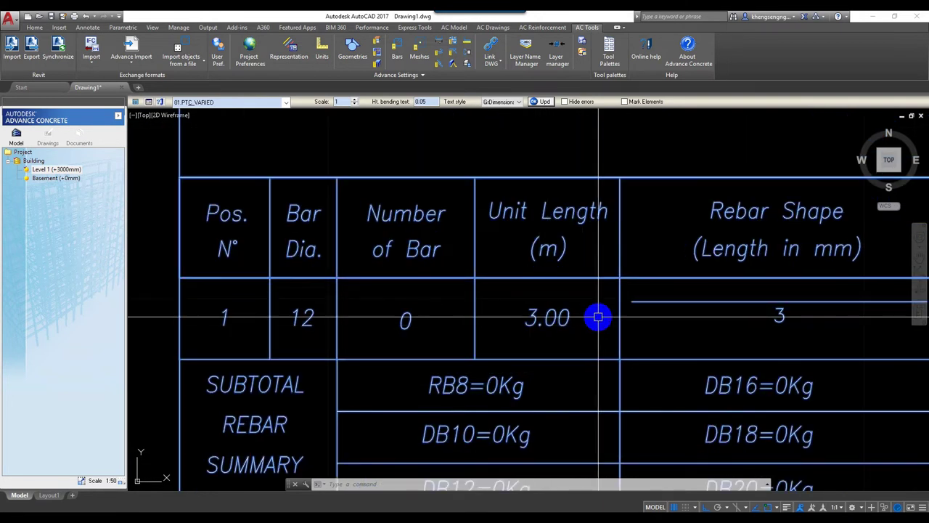
# Step: Set Lengths in schedules to Meter with precision 0.000 and apply the working units
pyautogui.click(327, 52)
pyautogui.click(273, 283)
pyautogui.click(335, 283)
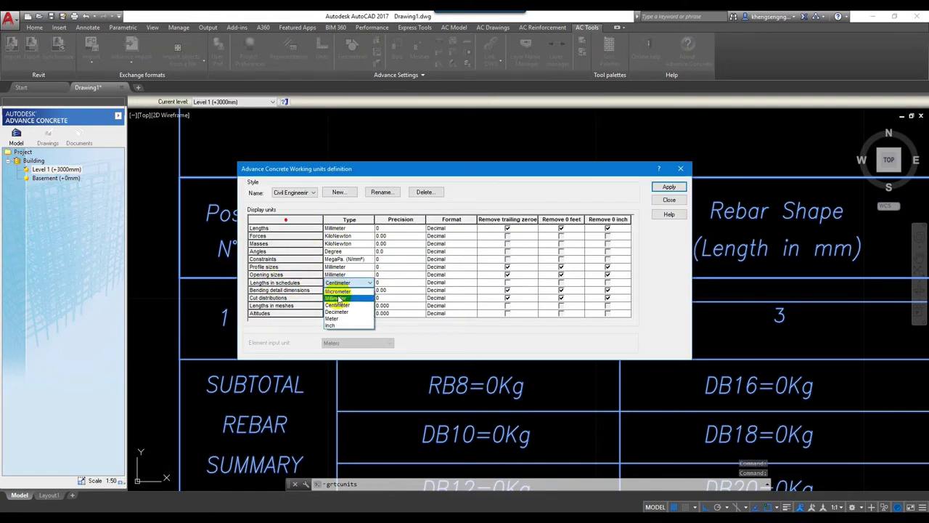
pyautogui.click(334, 320)
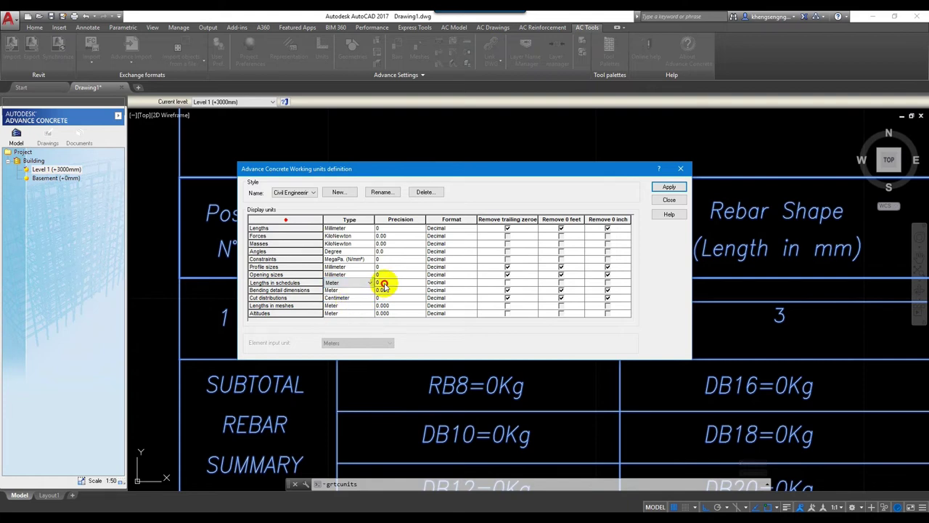
pyautogui.click(385, 285)
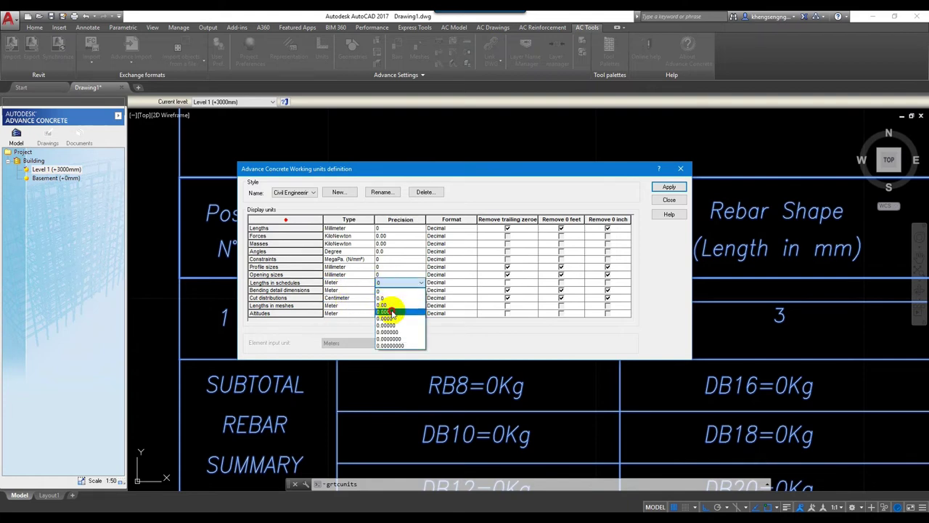
pyautogui.click(392, 312)
pyautogui.click(668, 187)
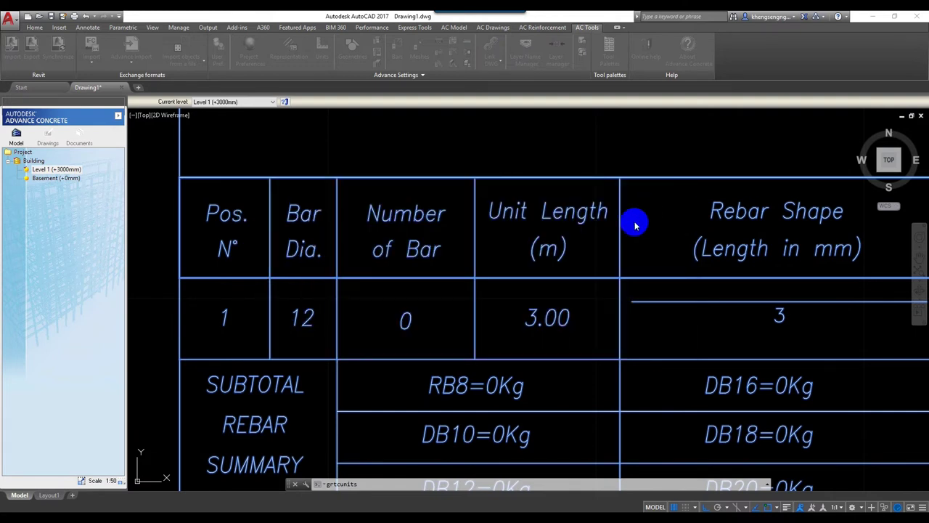
# Step: Update the bar list and check its Unit Length and Rebar Shape columns
pyautogui.click(631, 225)
pyautogui.click(536, 101)
pyautogui.scroll(-1, 499, 211)
pyautogui.scroll(2, 498, 259)
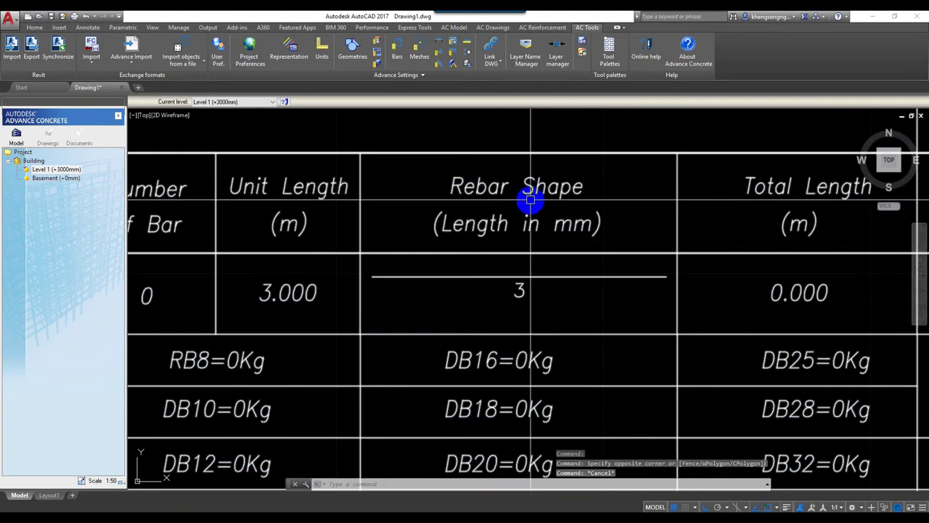
pyautogui.moveTo(530, 202); pyautogui.dragTo(547, 203, button='middle')
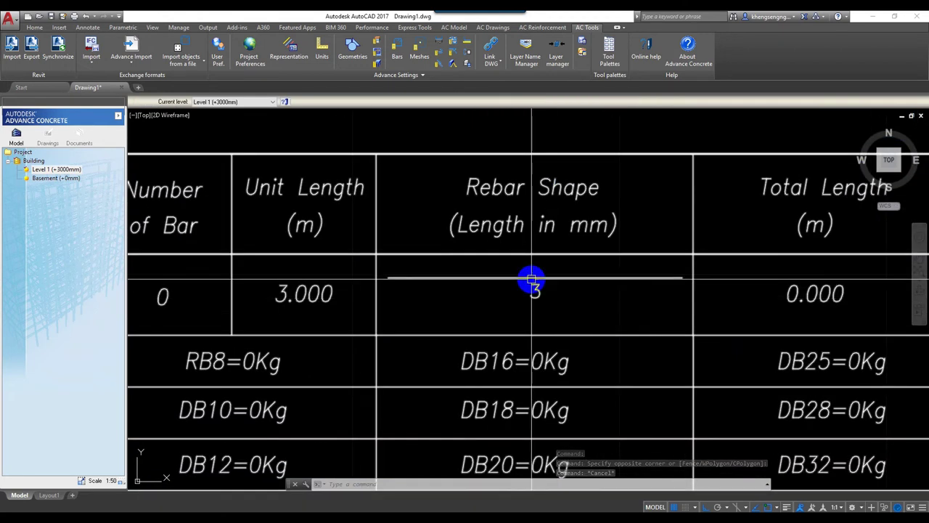
pyautogui.moveTo(502, 268); pyautogui.dragTo(530, 265, button='middle')
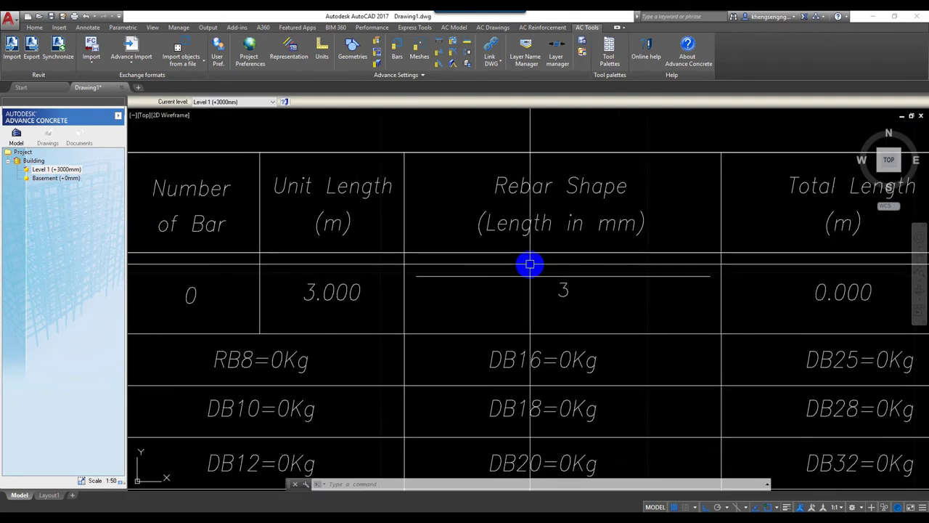
# Step: Set Bending detail dimensions to Millimeter with precision 0 and apply the working units
pyautogui.click(322, 52)
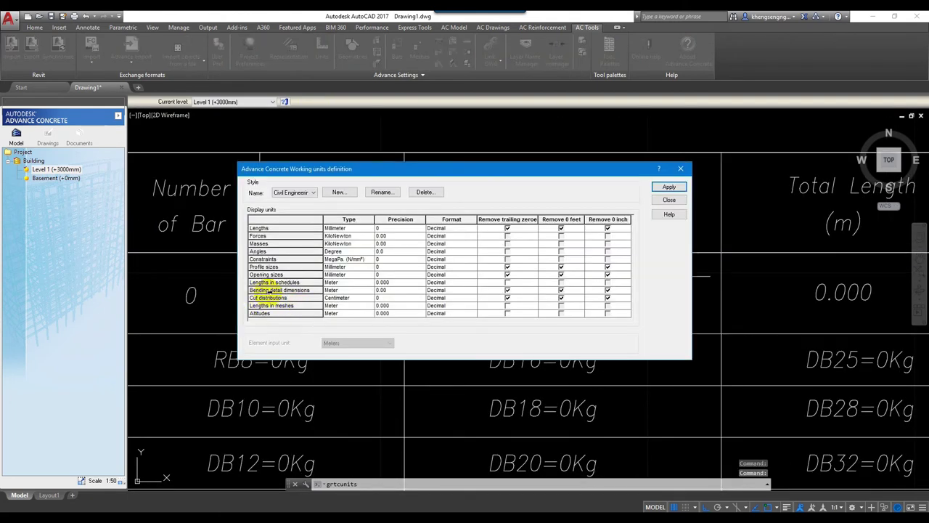
pyautogui.click(280, 290)
pyautogui.moveTo(460, 164); pyautogui.dragTo(226, 72)
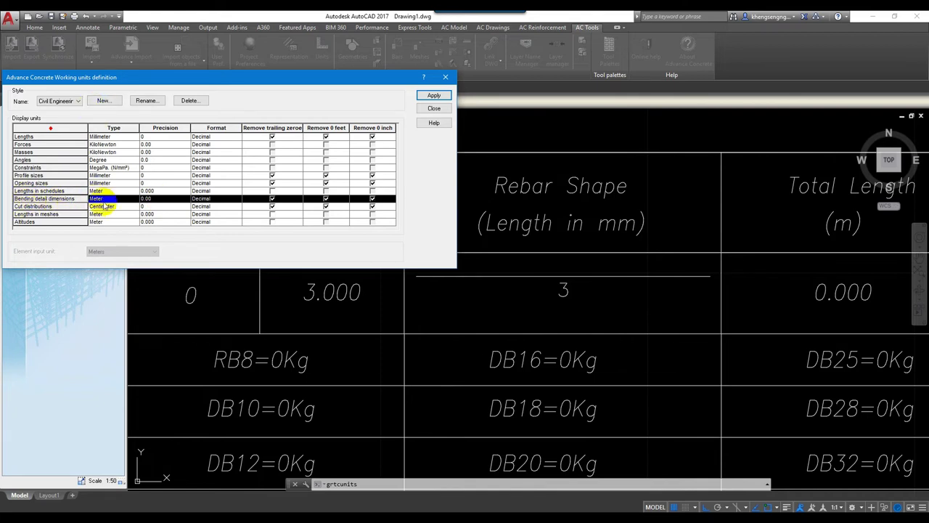
pyautogui.click(104, 197)
pyautogui.click(104, 198)
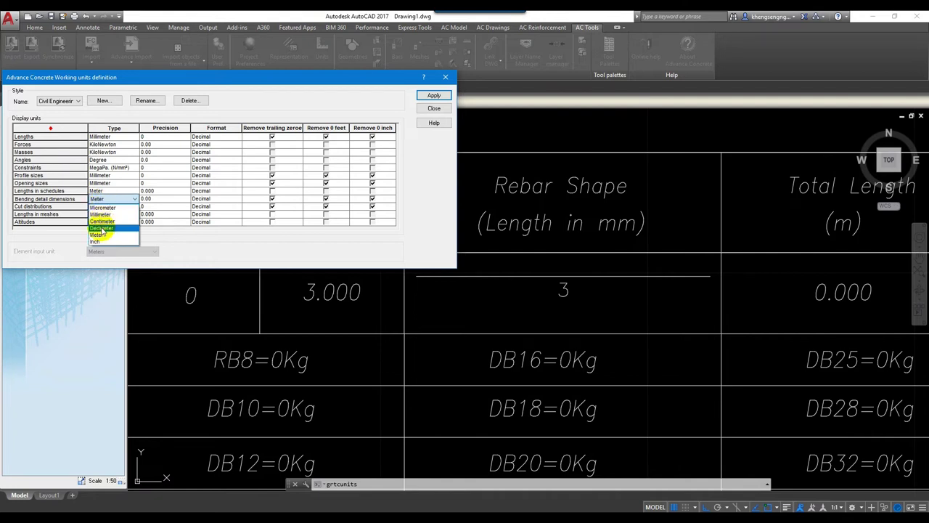
pyautogui.click(102, 215)
pyautogui.click(155, 203)
pyautogui.click(145, 207)
pyautogui.click(433, 107)
# Step: Update the bar list and check the bar length written under the rebar shape
pyautogui.click(512, 137)
pyautogui.press('Escape')
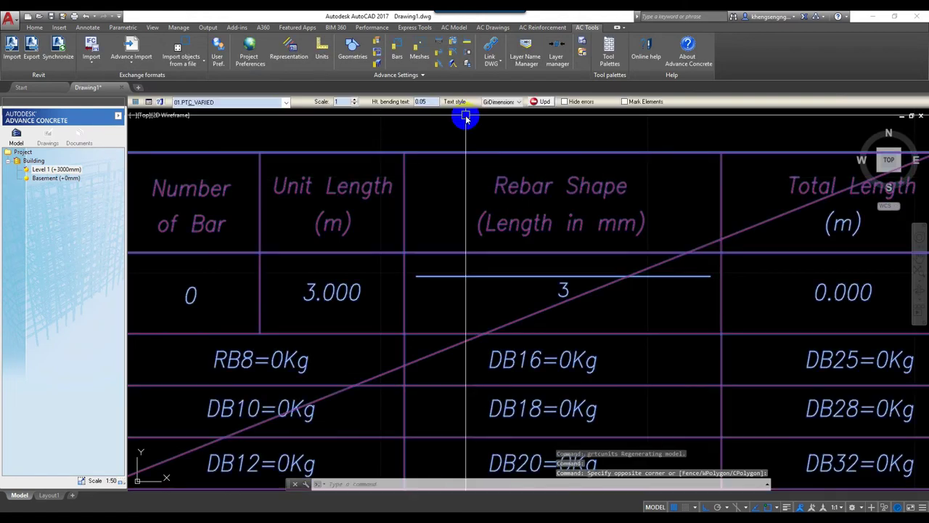
pyautogui.scroll(2, 569, 327)
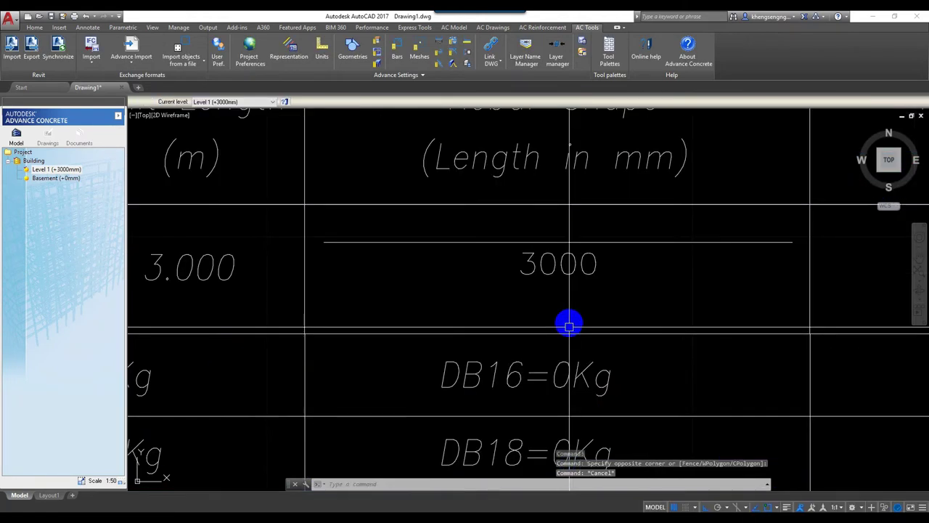
pyautogui.scroll(-4, 588, 293)
pyautogui.moveTo(593, 293); pyautogui.dragTo(599, 301, button='middle')
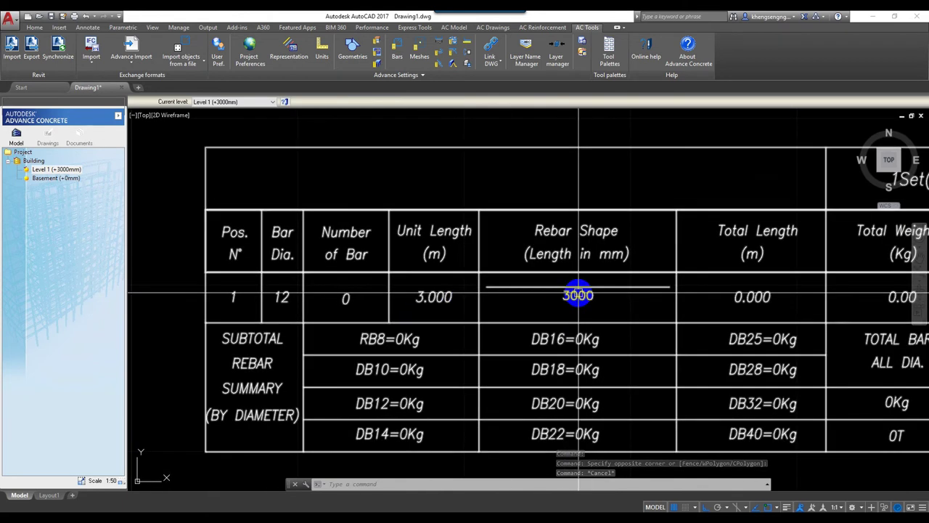
pyautogui.click(578, 295)
# Step: Review the Bending detail dimensions and Cut distributions rows in the working units definition
pyautogui.click(322, 56)
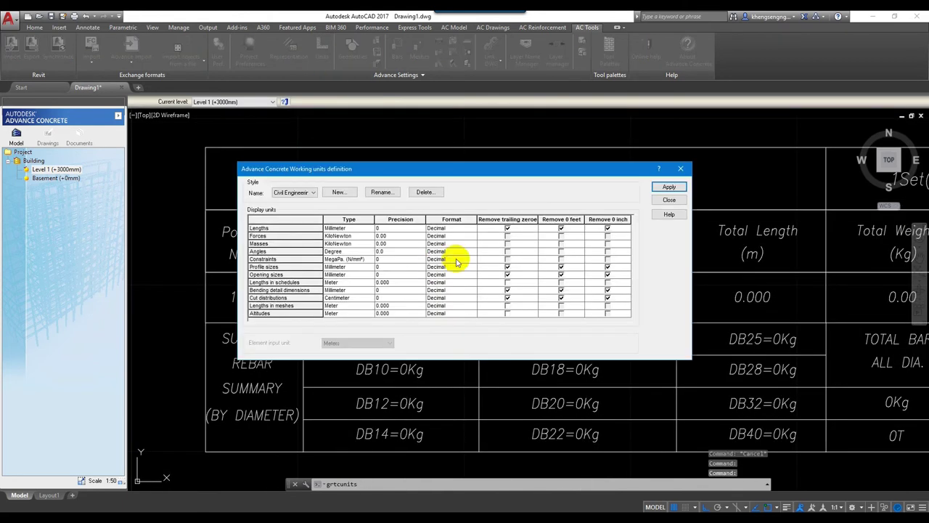
pyautogui.moveTo(442, 164); pyautogui.dragTo(490, 299)
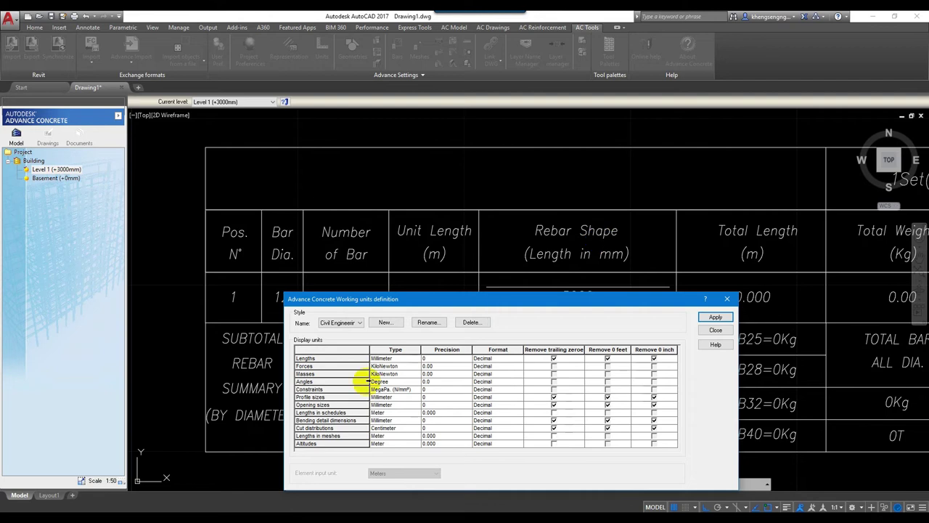
pyautogui.click(319, 421)
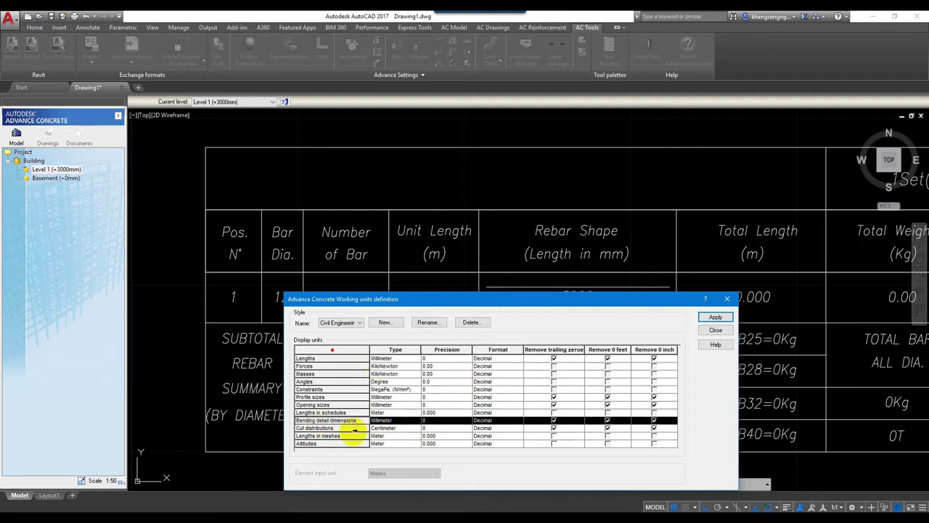
pyautogui.click(317, 428)
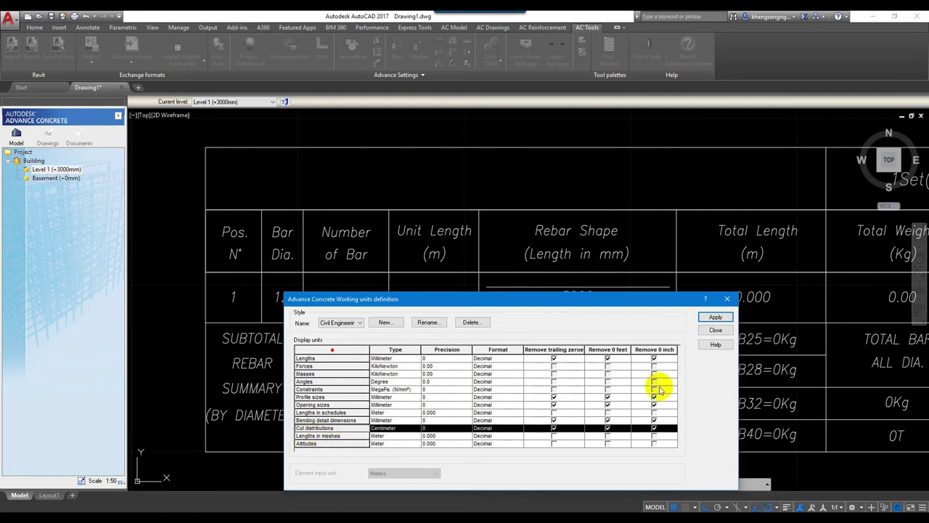
pyautogui.click(715, 317)
# Step: Start a cut distribution for the red DB12 bar and place its distribution point above the bar
pyautogui.scroll(-5, 574, 338)
pyautogui.moveTo(560, 342); pyautogui.dragTo(675, 332, button='middle')
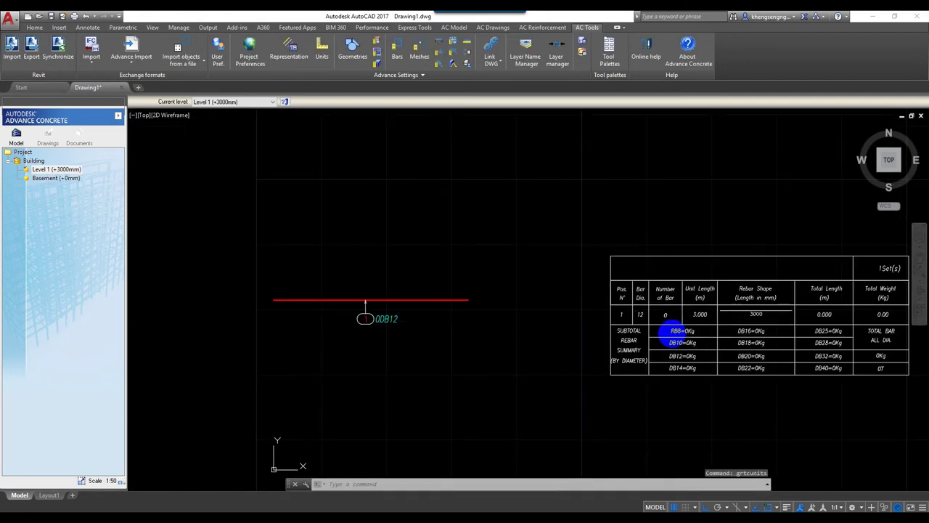
pyautogui.moveTo(532, 314); pyautogui.dragTo(531, 333, button='middle')
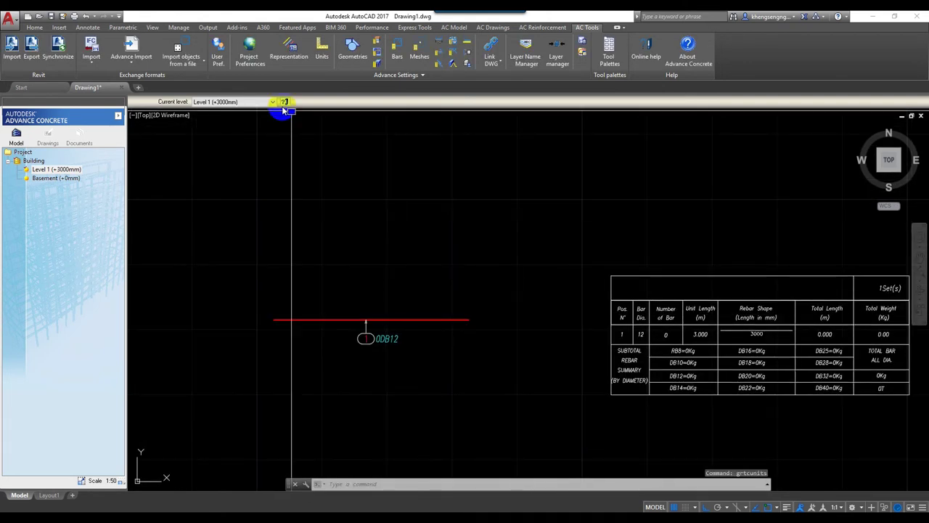
pyautogui.click(541, 27)
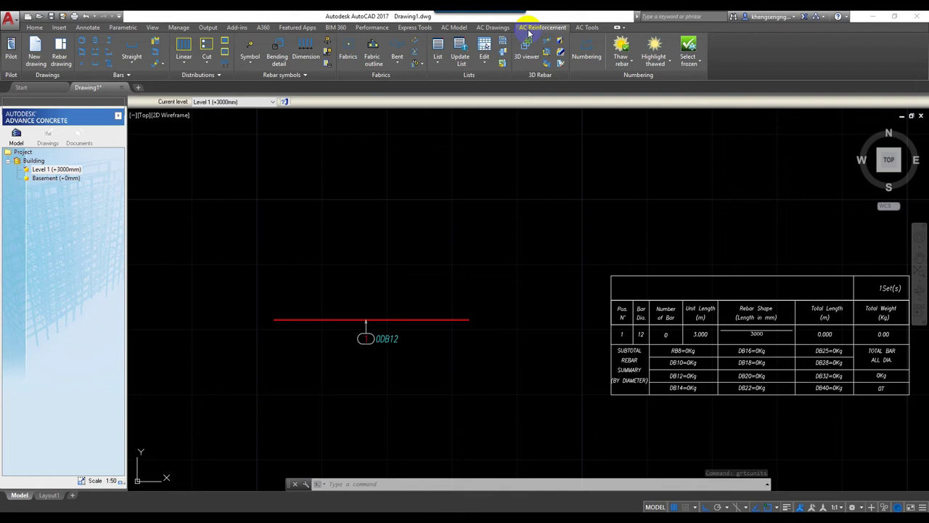
pyautogui.click(206, 58)
pyautogui.click(188, 80)
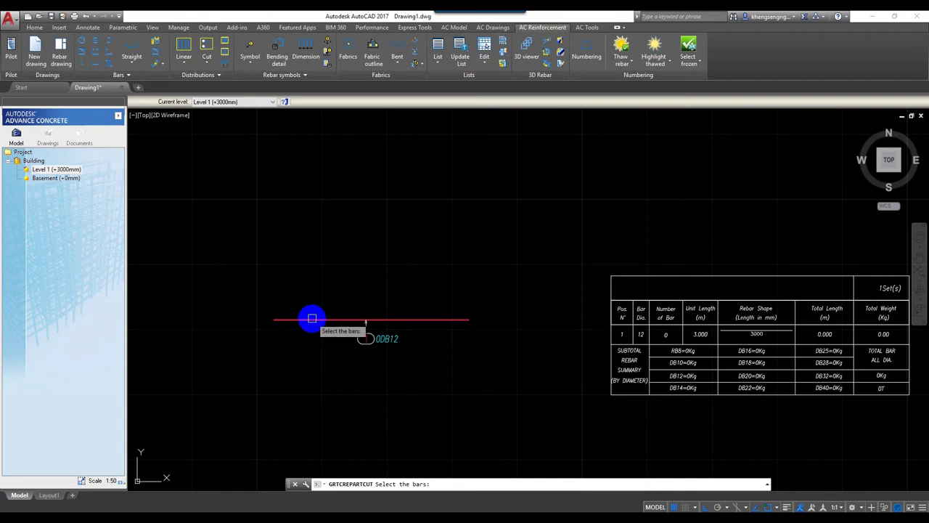
pyautogui.click(402, 317)
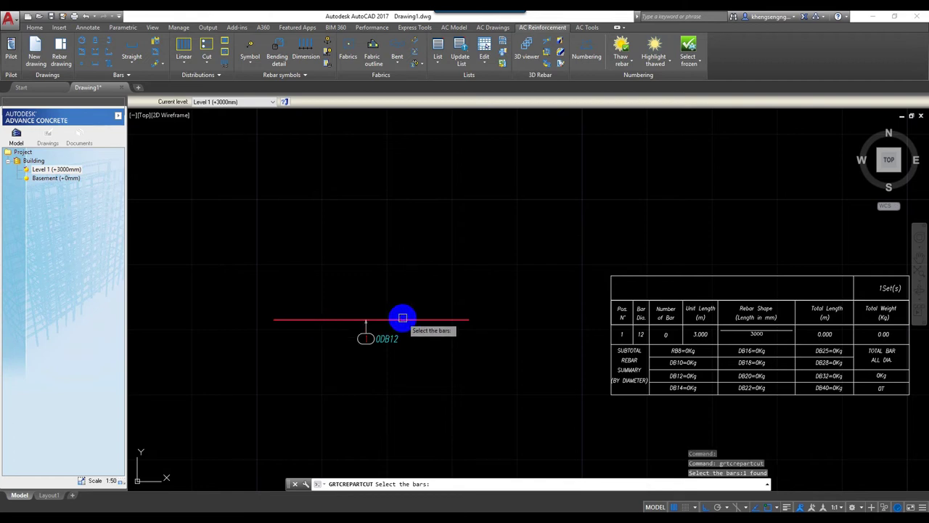
pyautogui.press('Return')
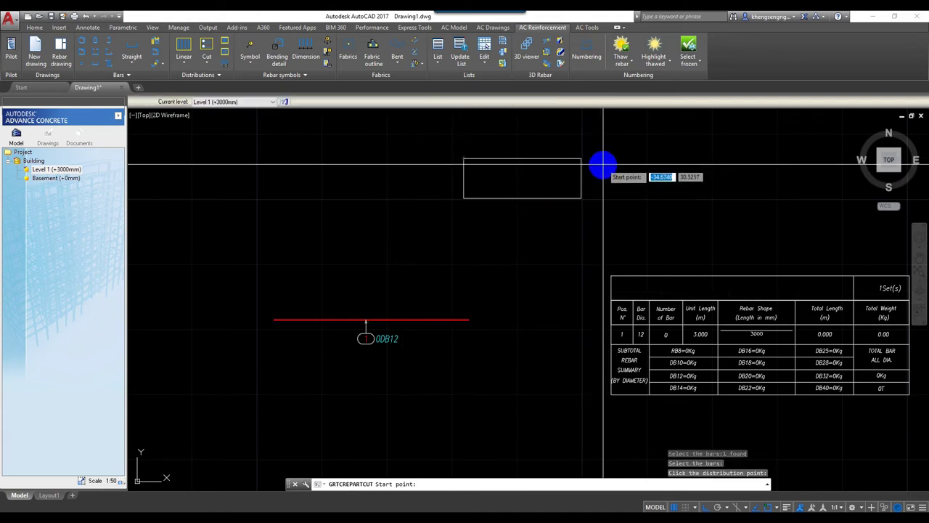
pyautogui.moveTo(464, 198); pyautogui.dragTo(231, 232, button='middle')
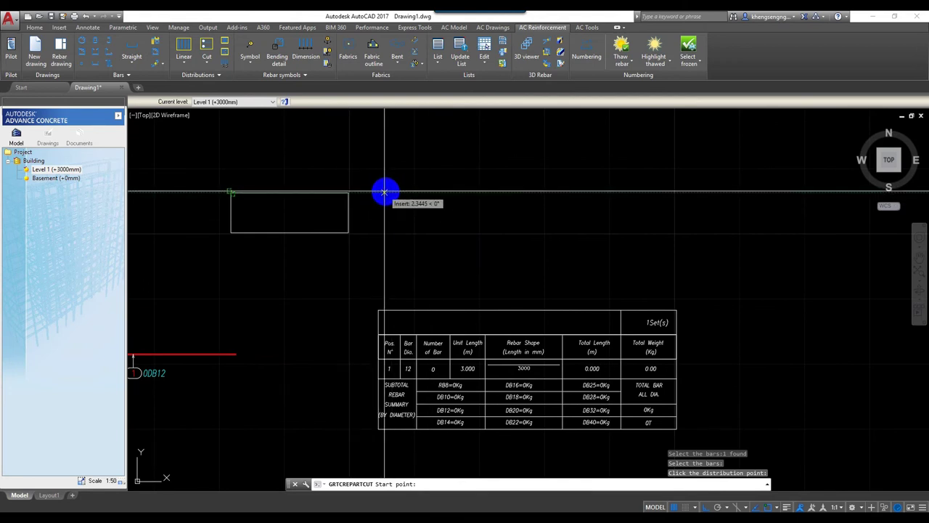
# Step: Draw the cut distribution line horizontally above the bar list, 5 m long, place its dimension and end the command
pyautogui.click(390, 192)
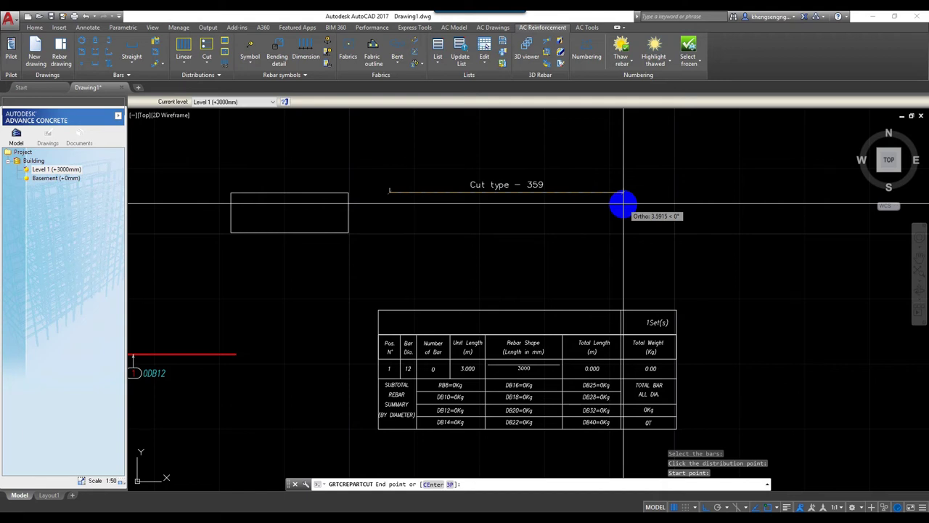
pyautogui.write('5')
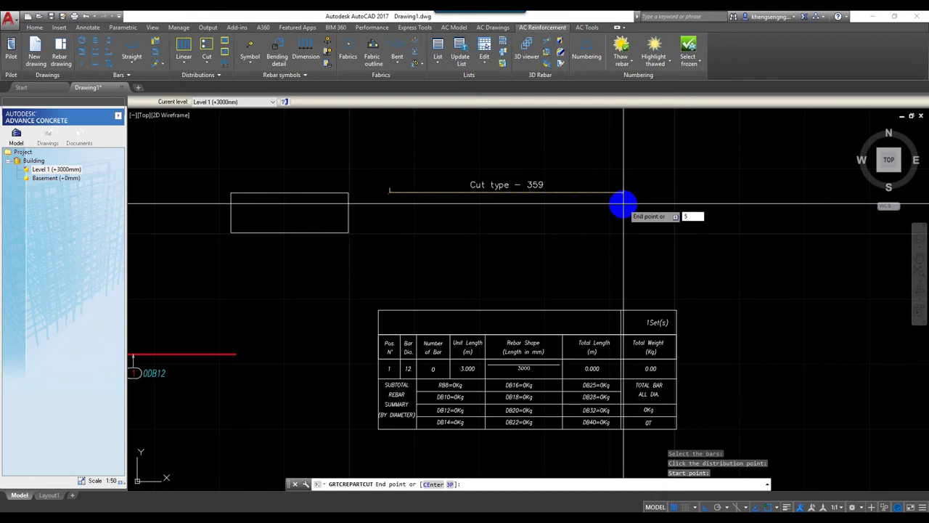
pyautogui.write('00')
pyautogui.press('Return')
pyautogui.click(649, 207)
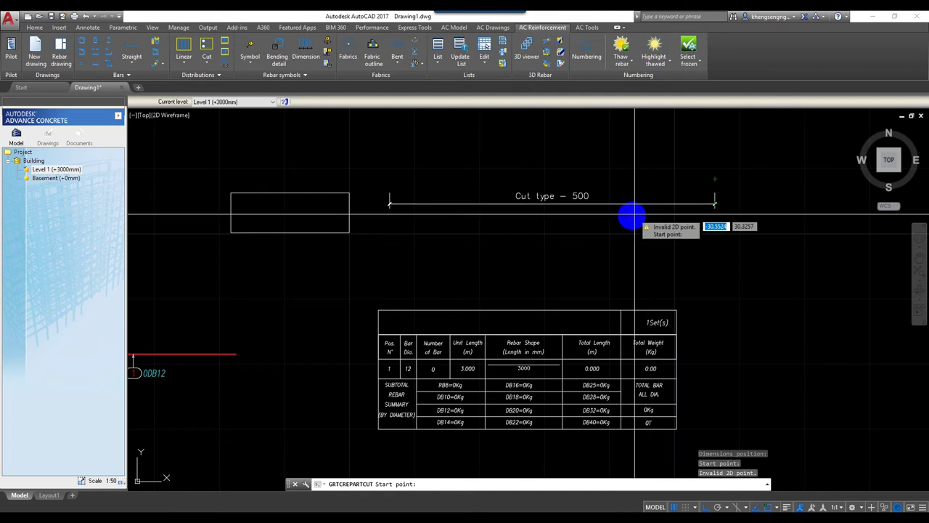
pyautogui.press('Escape')
# Step: Examine the length unit in the cut distribution's dimension text above the bar list
pyautogui.scroll(6, 617, 215)
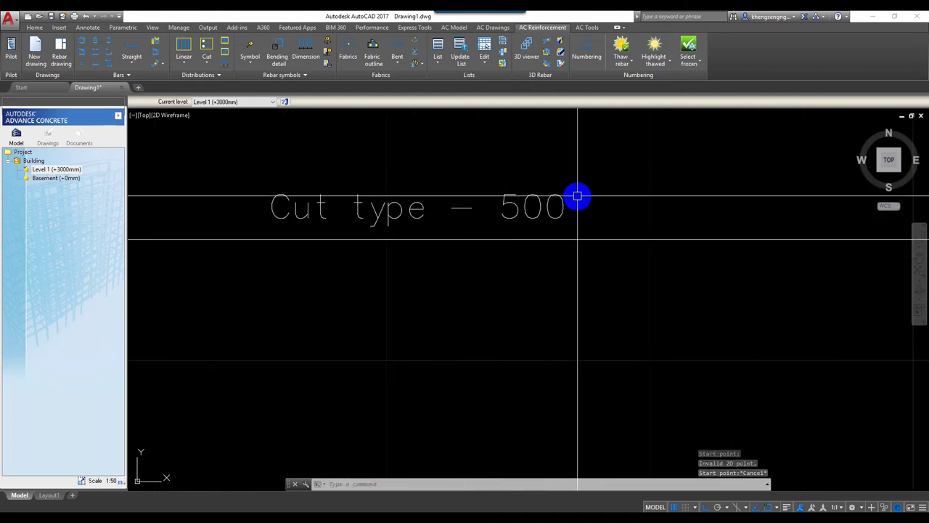
pyautogui.scroll(1, 577, 196)
pyautogui.scroll(-1, 556, 201)
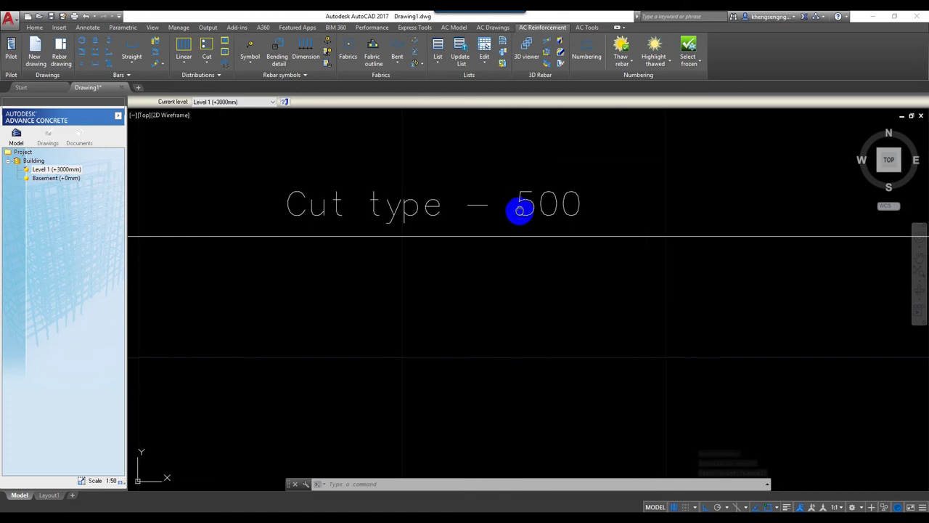
pyautogui.scroll(-4, 489, 249)
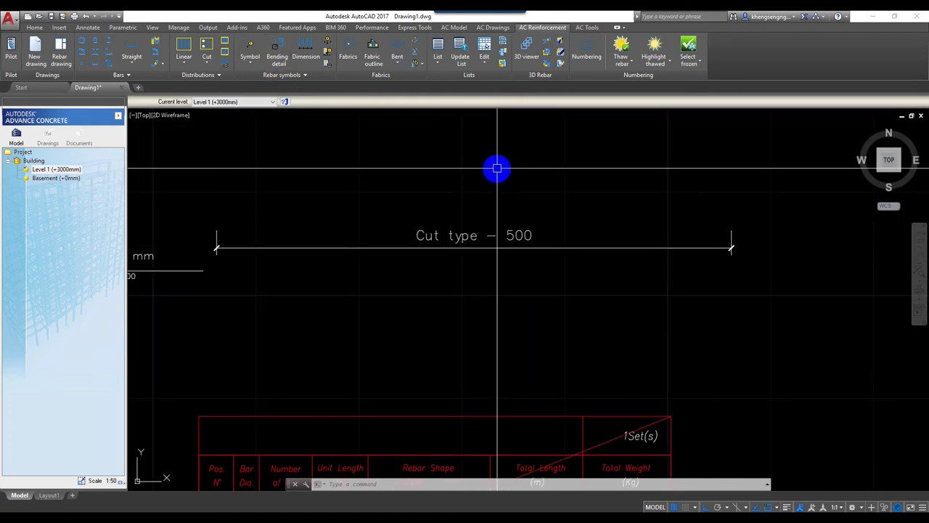
# Step: Set the Cut distributions display unit to Meter with 0.000 precision in the working units definition and apply it
pyautogui.click(588, 28)
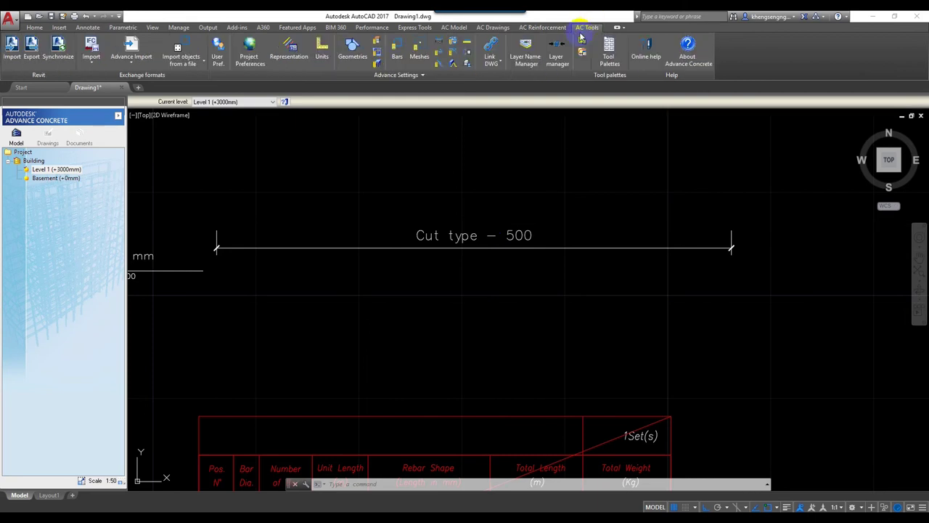
pyautogui.click(322, 53)
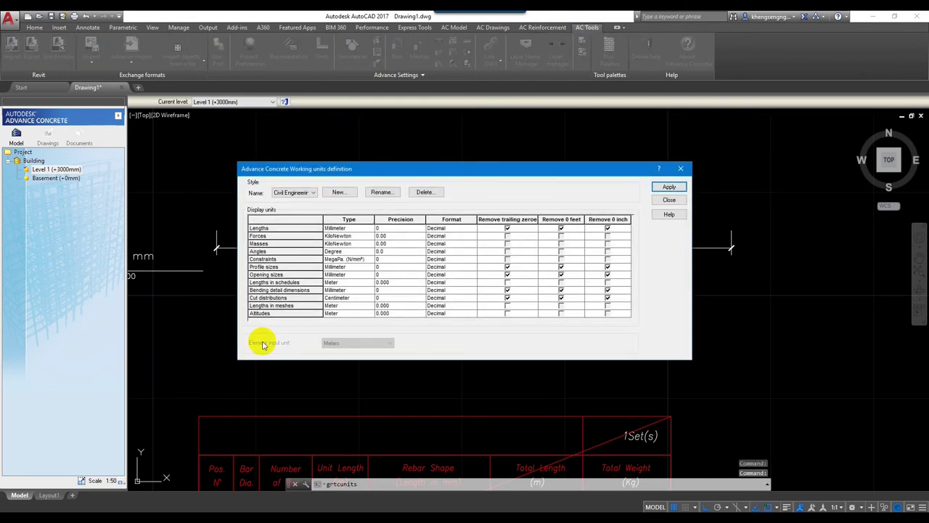
pyautogui.click(264, 305)
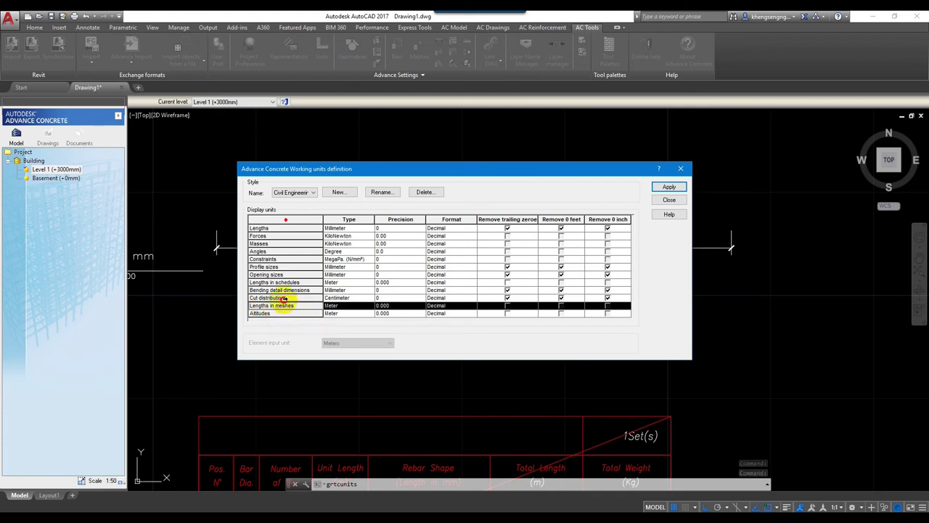
pyautogui.click(328, 298)
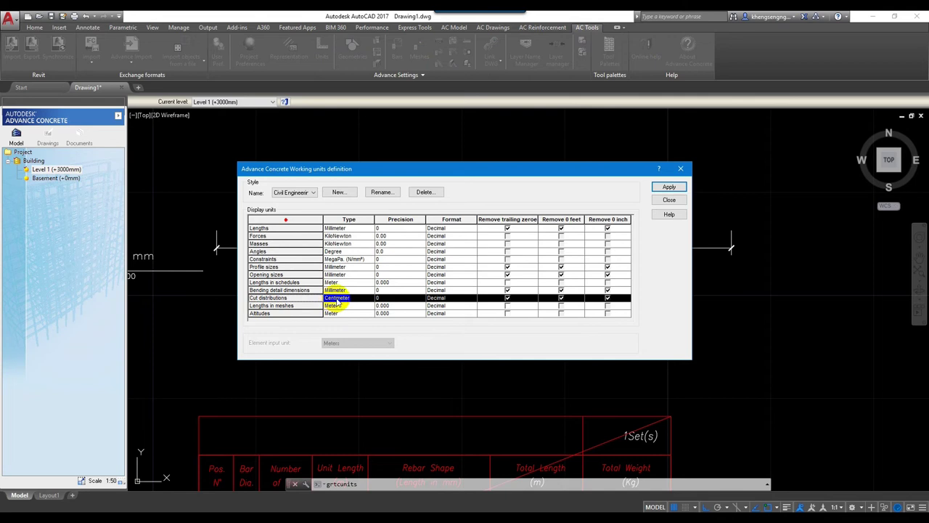
pyautogui.moveTo(400, 158)
pyautogui.mouseDown()
pyautogui.moveTo(670, 114)
pyautogui.moveTo(703, 90)
pyautogui.mouseUp()
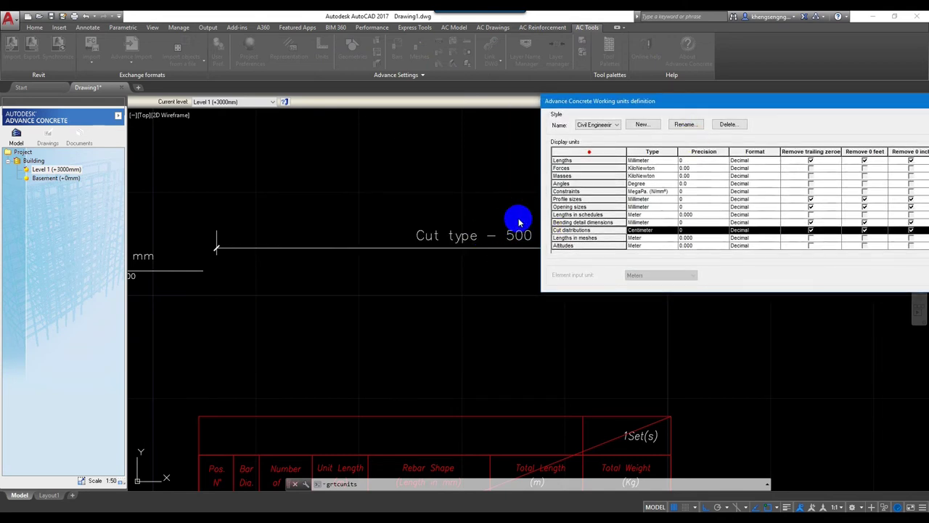
pyautogui.click(637, 232)
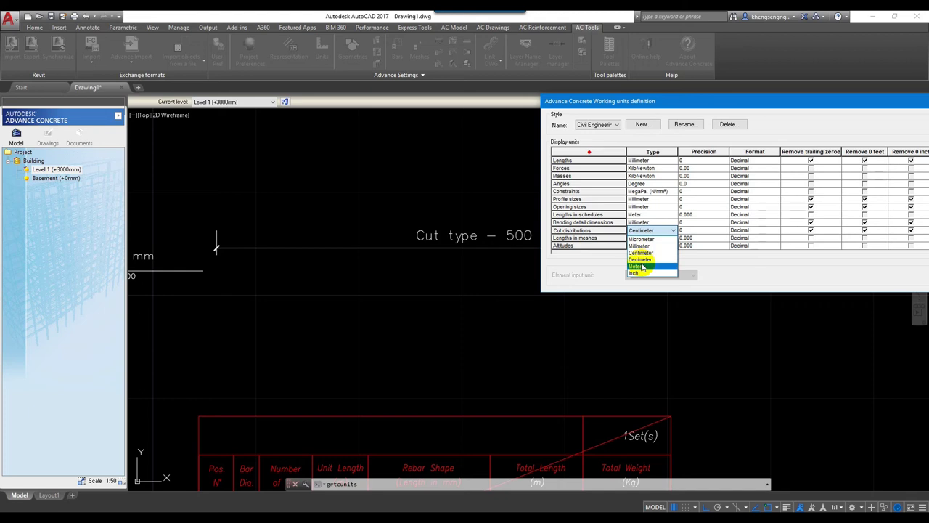
pyautogui.click(642, 267)
pyautogui.click(692, 232)
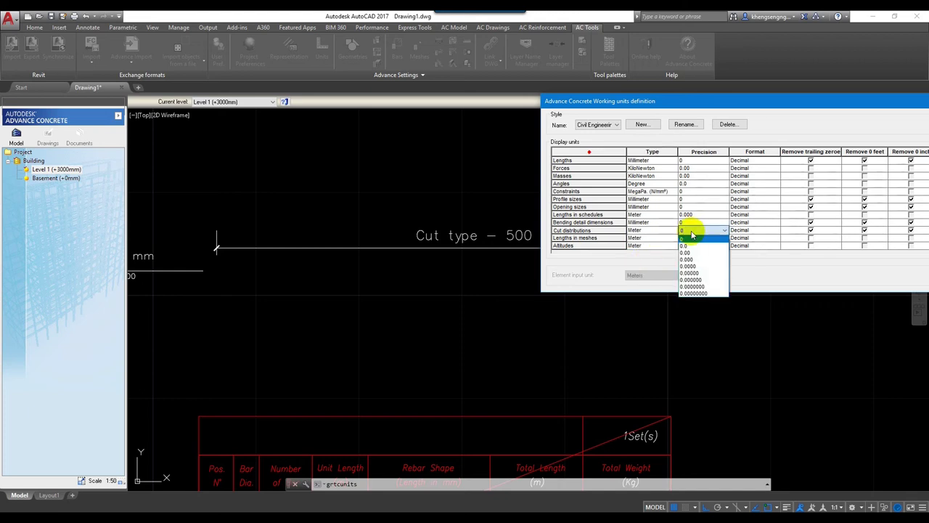
pyautogui.click(692, 260)
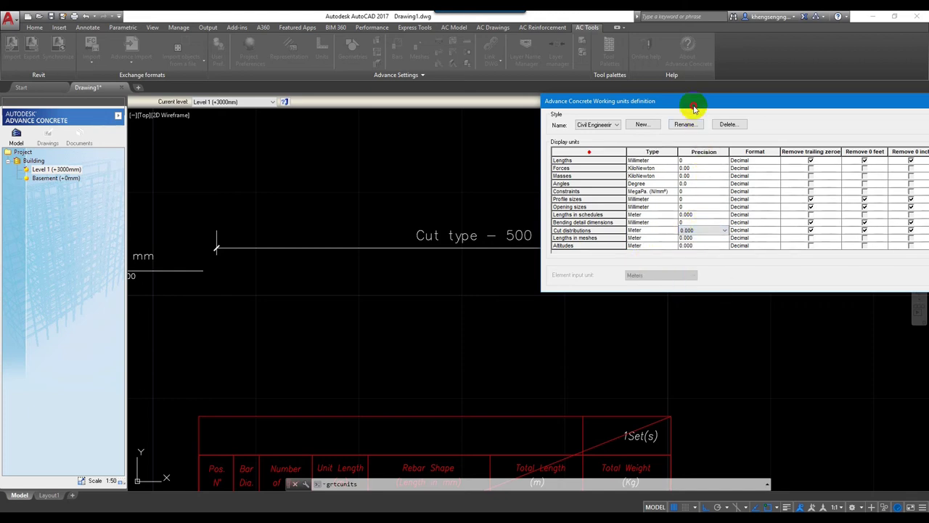
pyautogui.moveTo(694, 107); pyautogui.dragTo(443, 116)
pyautogui.click(717, 129)
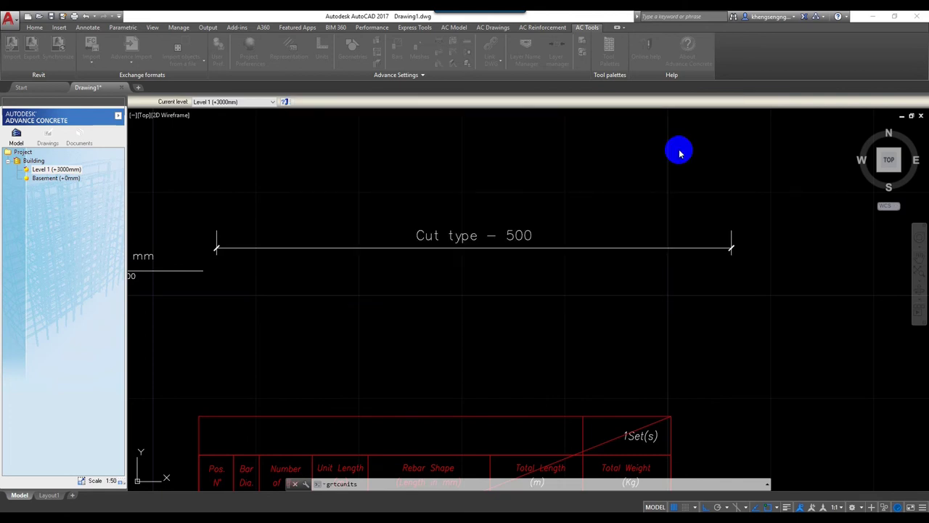
# Step: Inspect the cut distribution's dimension text and its distribution length and bar labels after the unit change
pyautogui.moveTo(597, 243)
pyautogui.mouseDown(button='middle')
pyautogui.moveTo(573, 267)
pyautogui.moveTo(632, 251)
pyautogui.mouseUp(button='middle')
pyautogui.click(597, 257)
pyautogui.click(519, 250)
pyautogui.press('Escape')
pyautogui.scroll(4, 492, 276)
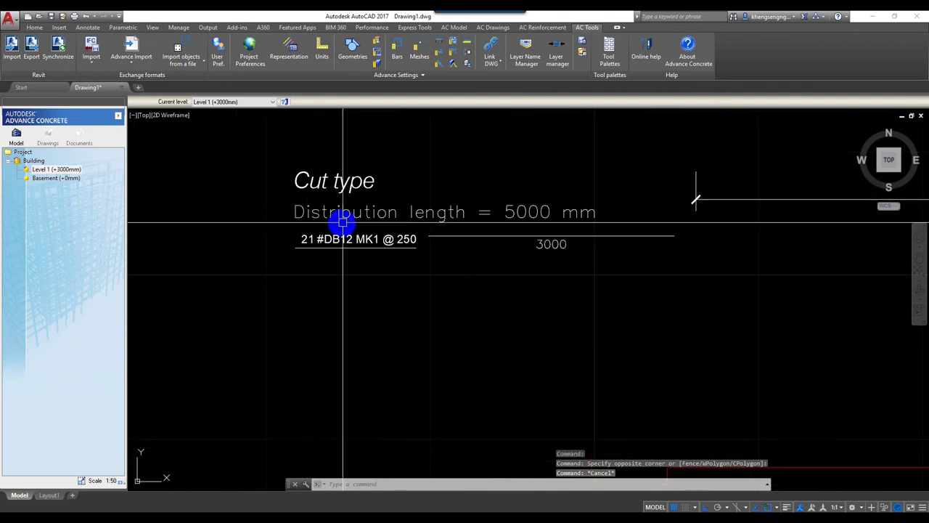
pyautogui.scroll(-2, 467, 216)
pyautogui.moveTo(467, 216); pyautogui.dragTo(363, 266, button='middle')
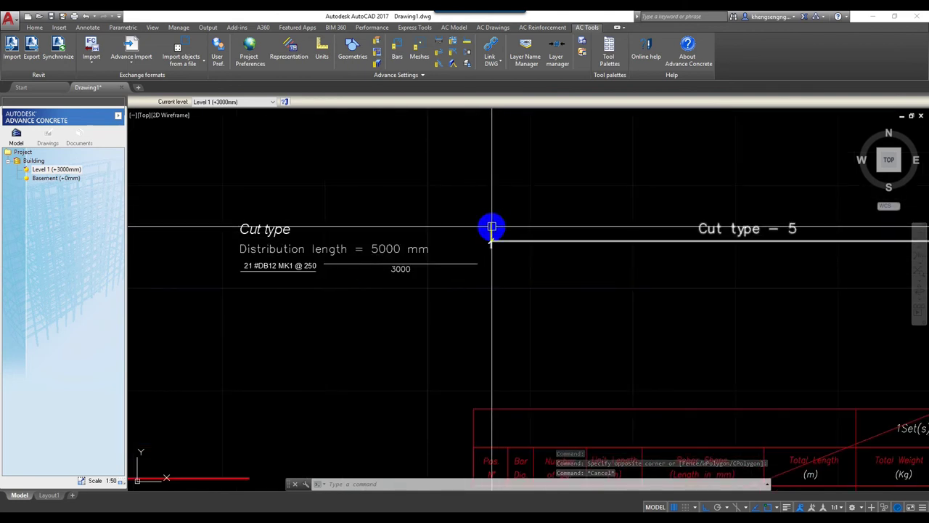
pyautogui.scroll(-2, 544, 232)
pyautogui.moveTo(747, 239); pyautogui.dragTo(650, 231, button='middle')
pyautogui.scroll(6, 342, 253)
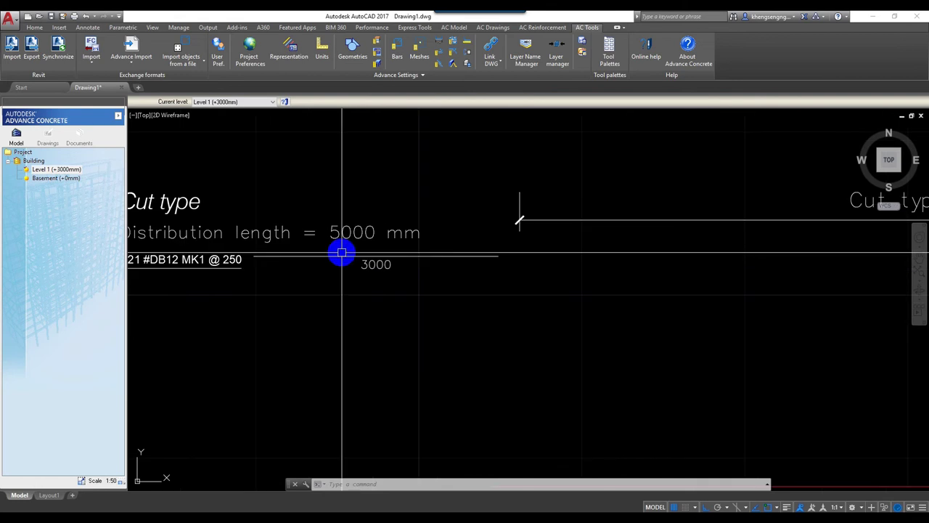
pyautogui.moveTo(365, 236)
pyautogui.mouseDown(button='middle')
pyautogui.moveTo(414, 243)
pyautogui.moveTo(423, 228)
pyautogui.mouseUp(button='middle')
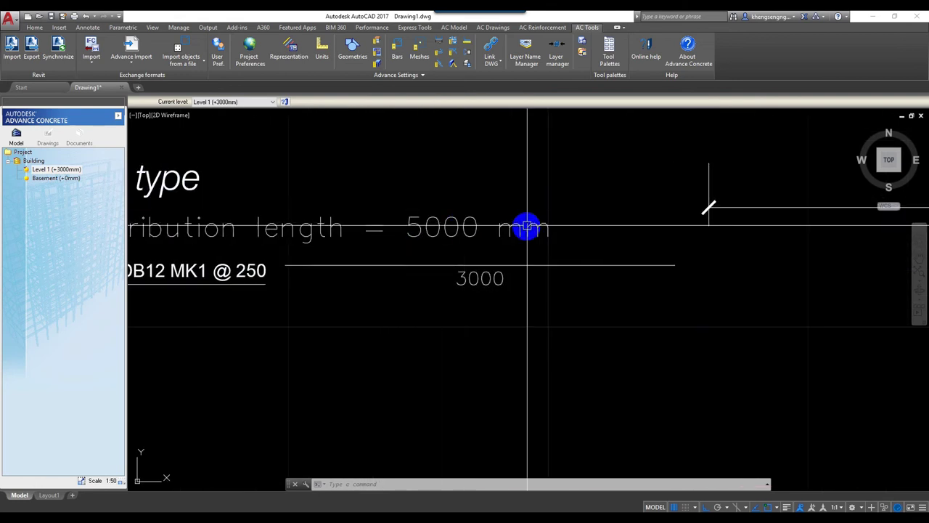
pyautogui.scroll(-4, 555, 260)
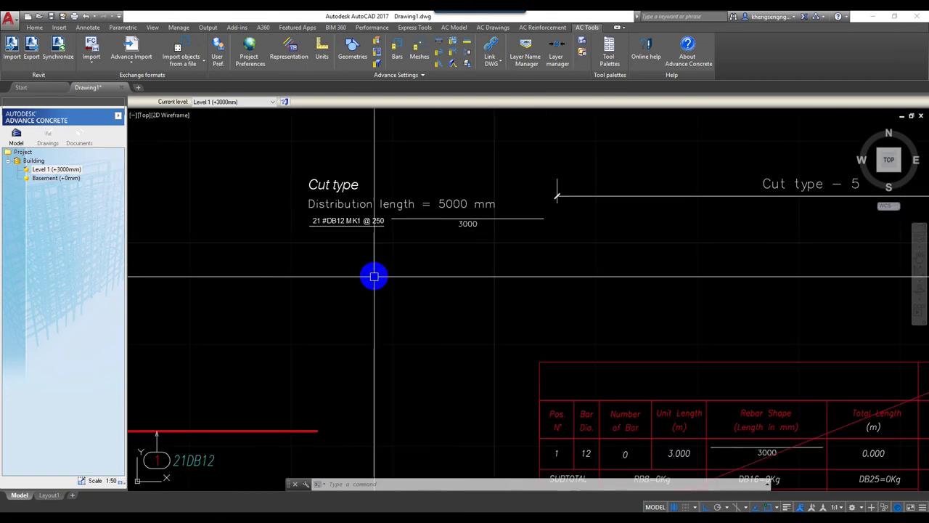
# Step: Add a bending detail for the red DB12 bar and place it just above the bar
pyautogui.moveTo(308, 429); pyautogui.dragTo(517, 264, button='middle')
pyautogui.scroll(2, 516, 264)
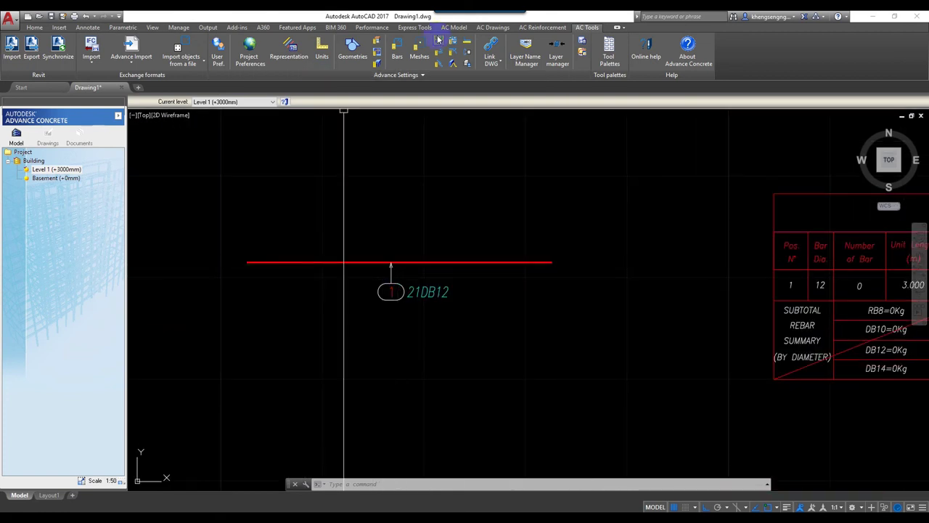
pyautogui.click(536, 28)
pyautogui.click(278, 51)
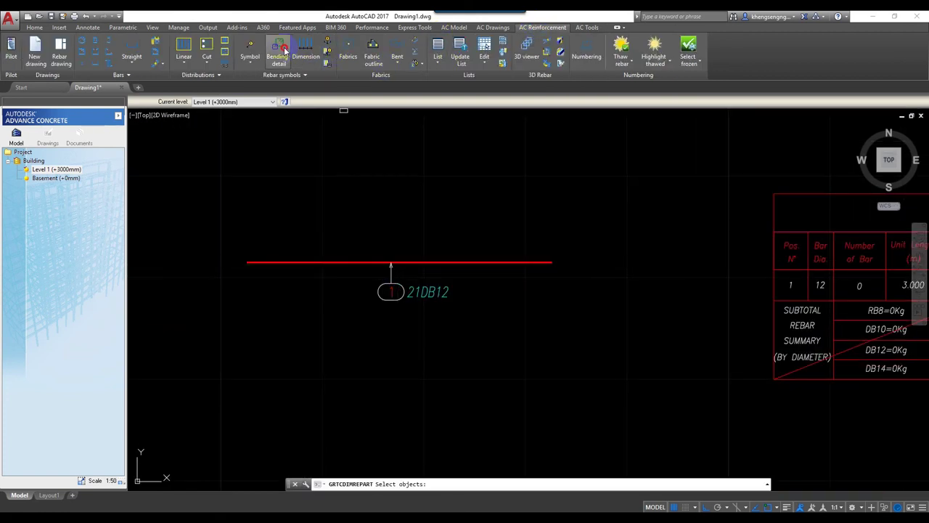
pyautogui.click(438, 262)
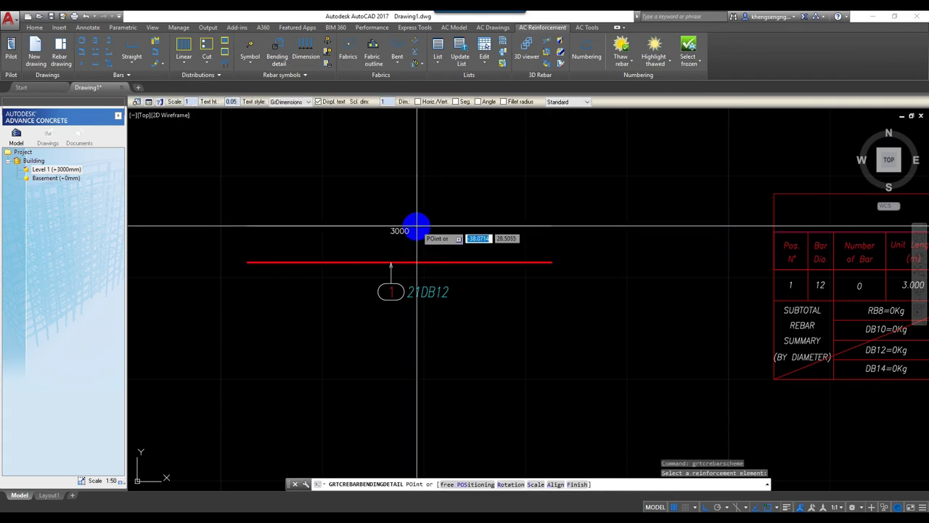
pyautogui.scroll(2, 400, 225)
# Step: Compare the new bending detail with the bar length and spacing labels of the cut distribution
pyautogui.scroll(-4, 400, 225)
pyautogui.scroll(5, 470, 224)
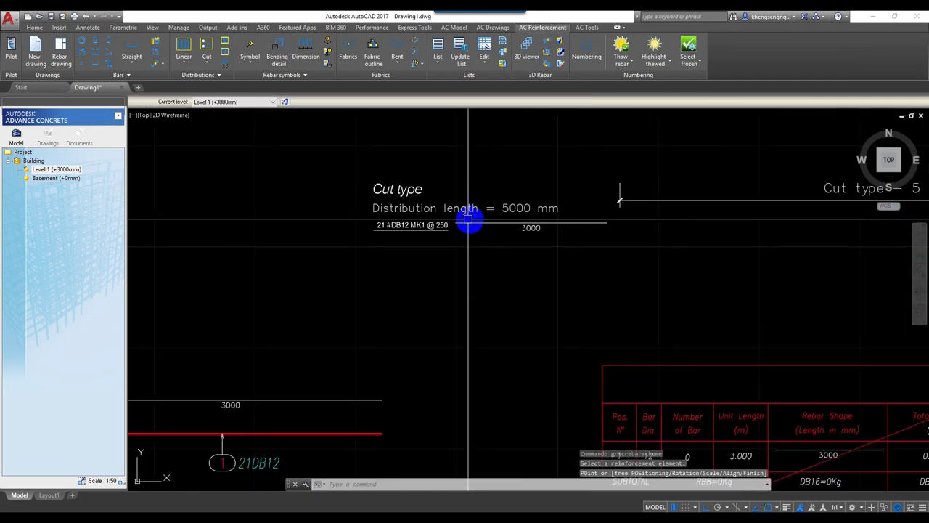
pyautogui.scroll(-4, 399, 244)
pyautogui.scroll(2, 414, 251)
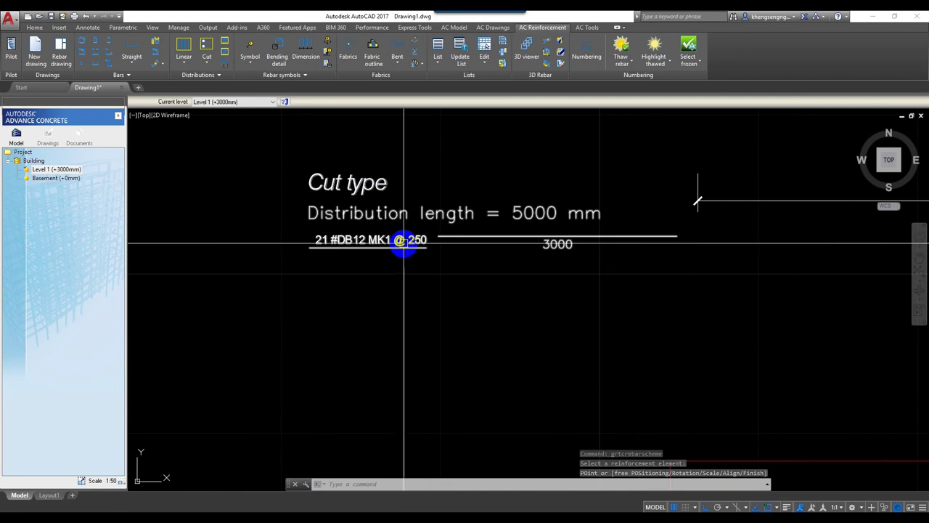
pyautogui.scroll(-4, 478, 249)
pyautogui.moveTo(478, 249); pyautogui.dragTo(385, 236, button='middle')
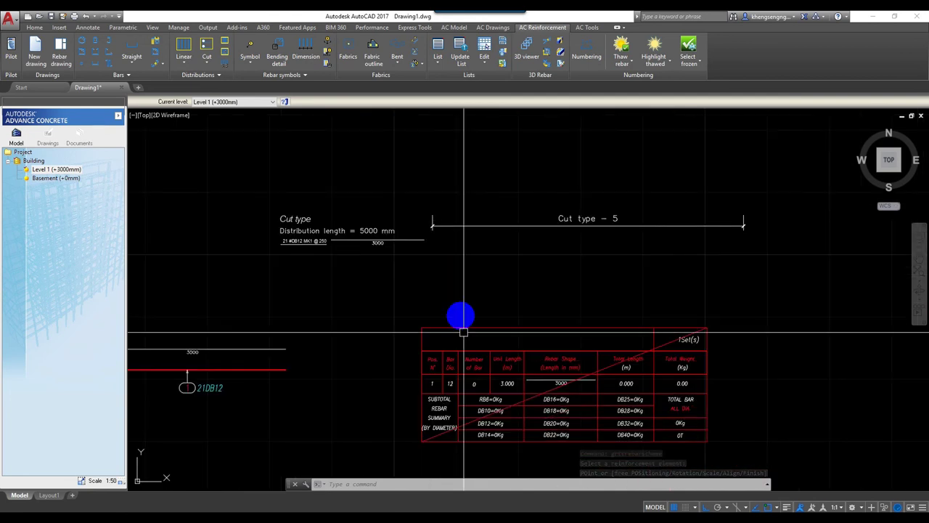
# Step: Update the crossed-out bar list and clear its selection
pyautogui.click(483, 384)
pyautogui.click(420, 299)
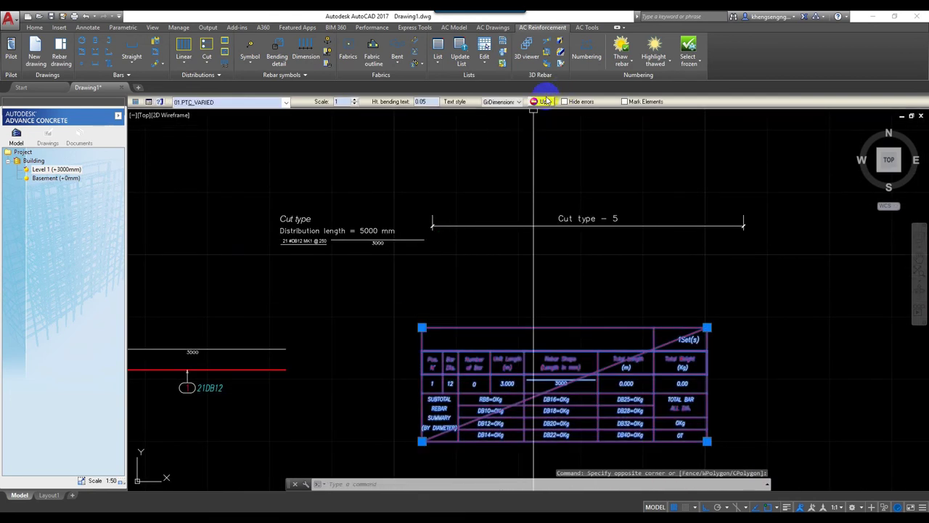
pyautogui.click(546, 101)
pyautogui.press('Escape')
# Step: Review the Cut distributions and Lengths in meshes rows of the working units definition, including the available mesh unit types
pyautogui.click(581, 29)
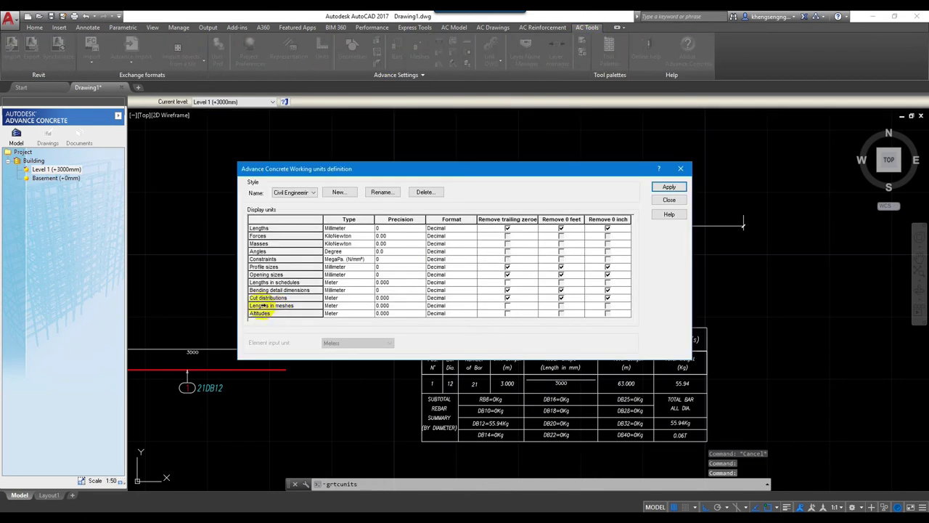
pyautogui.click(256, 306)
pyautogui.click(254, 298)
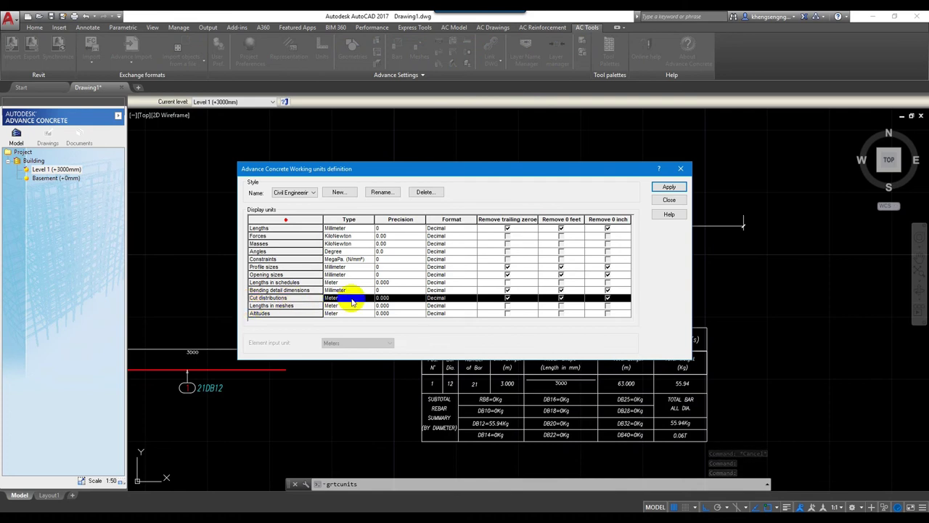
pyautogui.moveTo(353, 170)
pyautogui.mouseDown()
pyautogui.moveTo(412, 342)
pyautogui.moveTo(418, 156)
pyautogui.mouseUp()
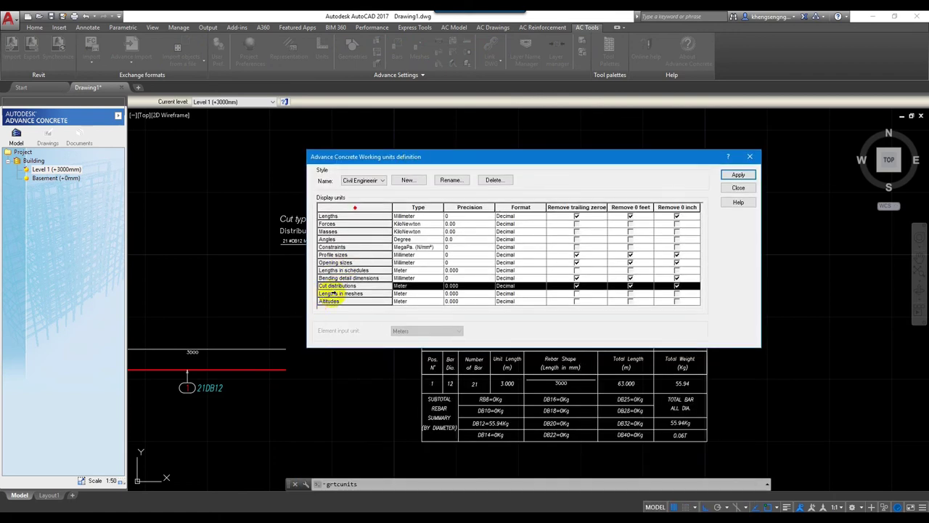
pyautogui.click(426, 297)
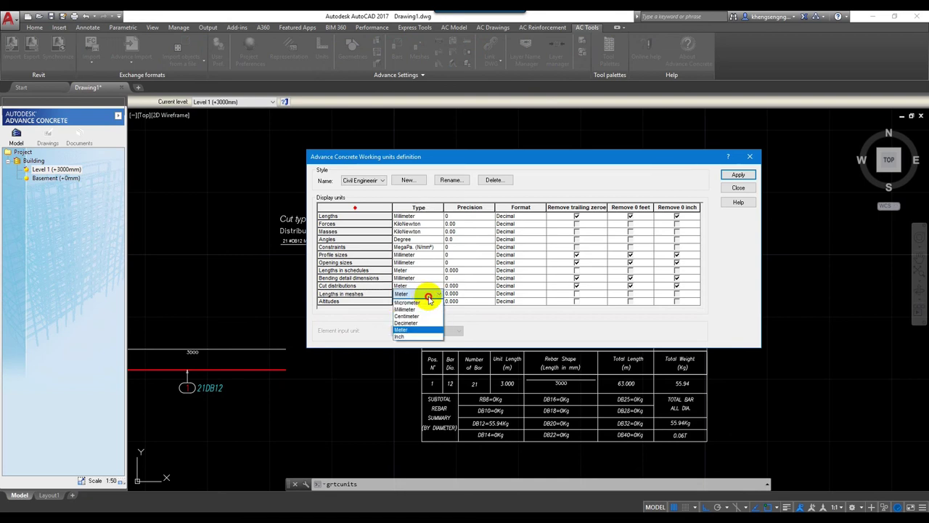
pyautogui.click(428, 298)
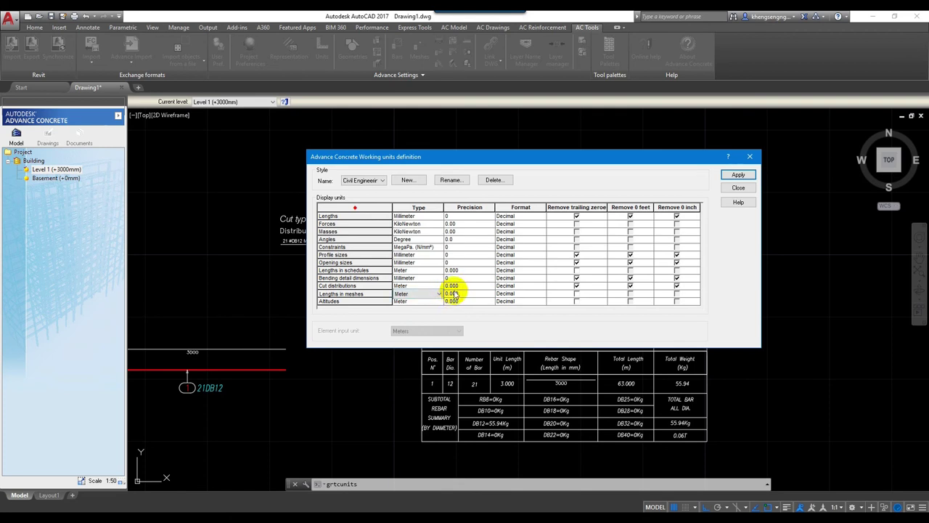
# Step: Set the precision of the Altitudes display unit to 0
pyautogui.click(339, 300)
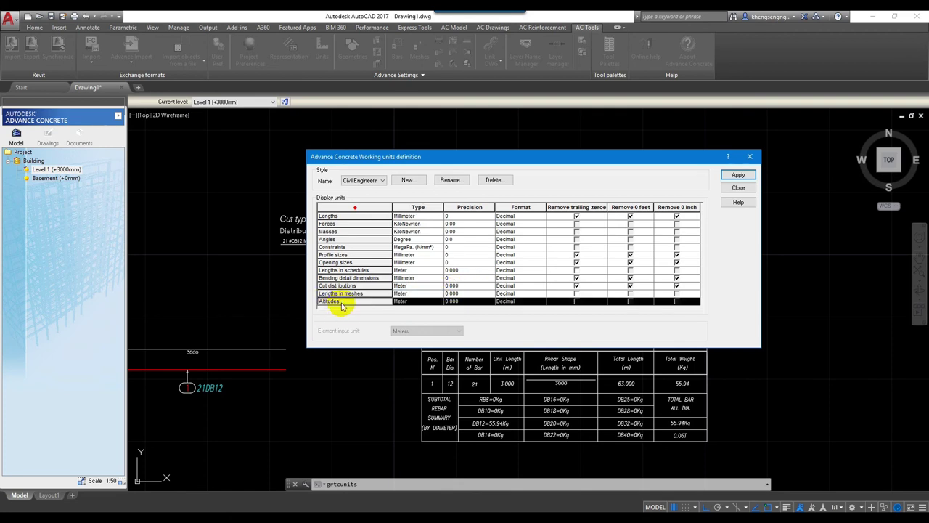
pyautogui.click(404, 302)
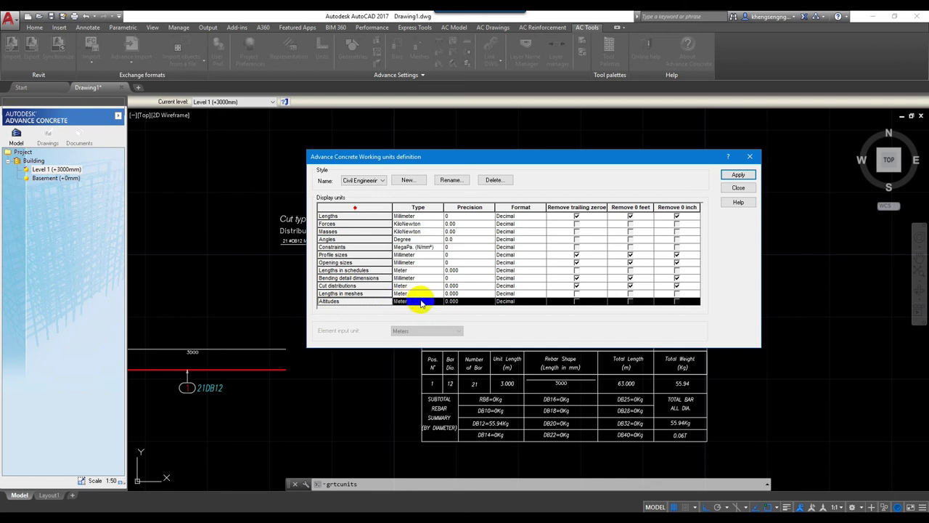
pyautogui.click(450, 300)
pyautogui.click(452, 301)
pyautogui.click(453, 310)
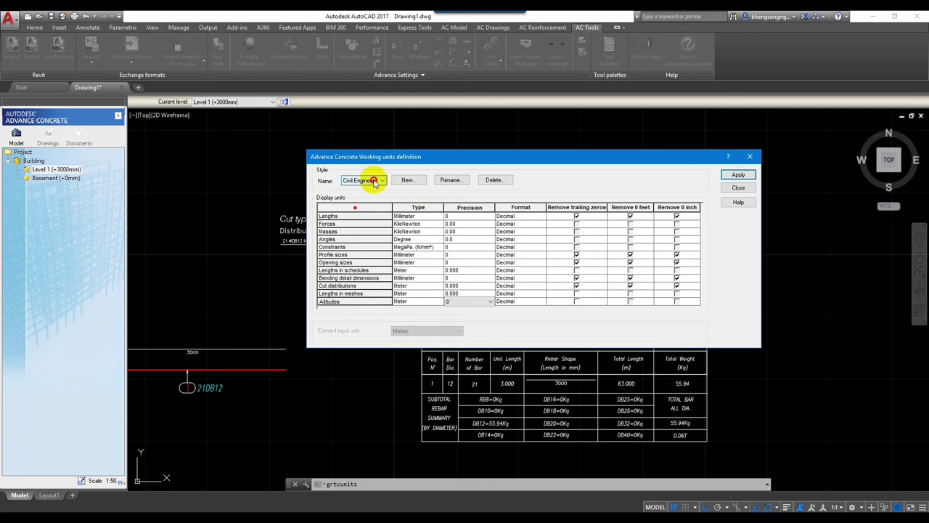
# Step: Choose the Civil Engineering style in the working units definition and apply its settings
pyautogui.click(375, 180)
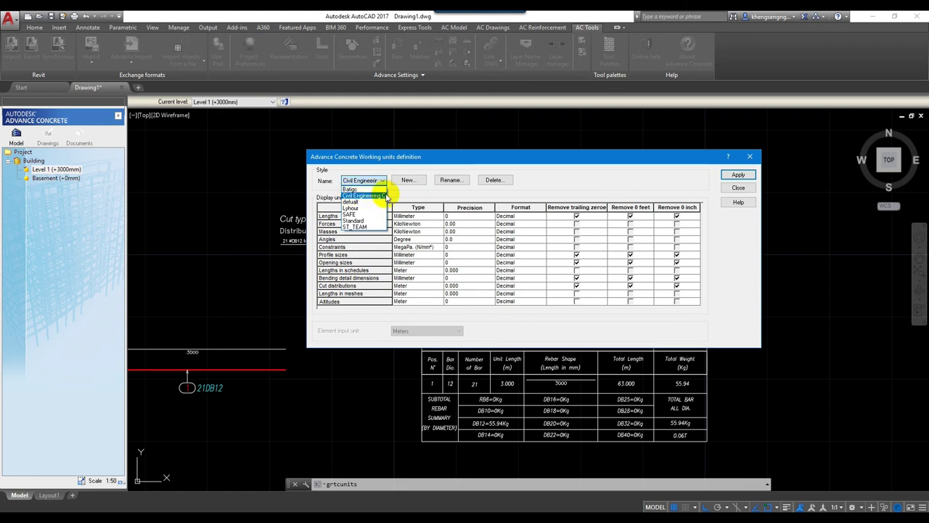
pyautogui.click(378, 197)
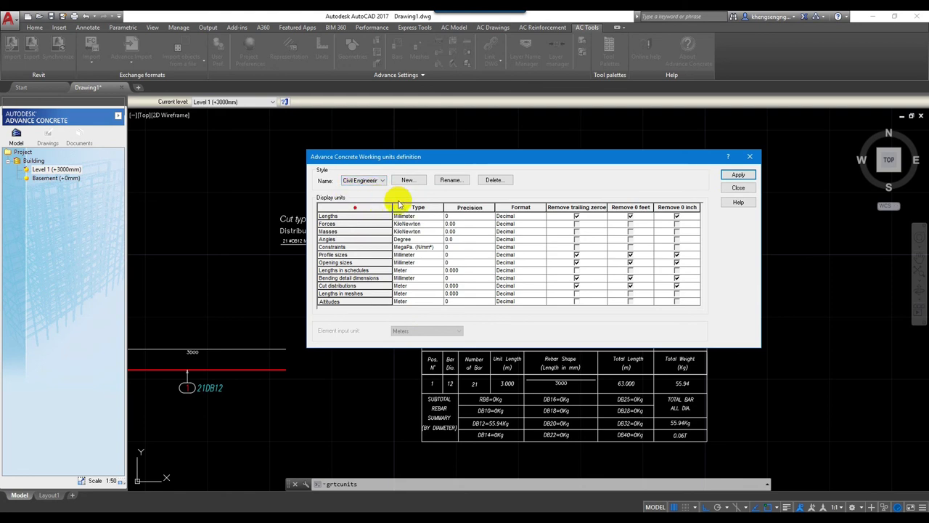
pyautogui.click(730, 176)
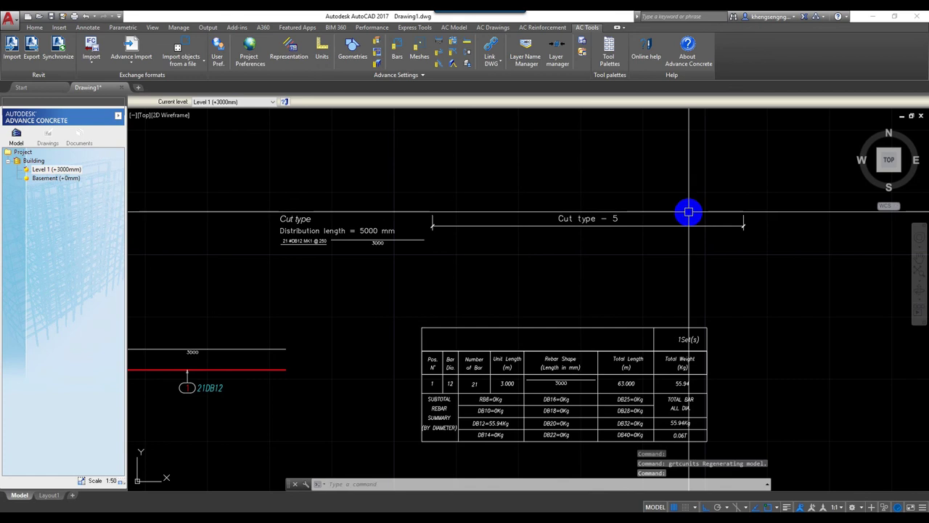
# Step: Look over the rebar, cut distribution and bar list with the final units applied
pyautogui.scroll(-4, 556, 276)
pyautogui.scroll(2, 552, 245)
pyautogui.scroll(5, 508, 267)
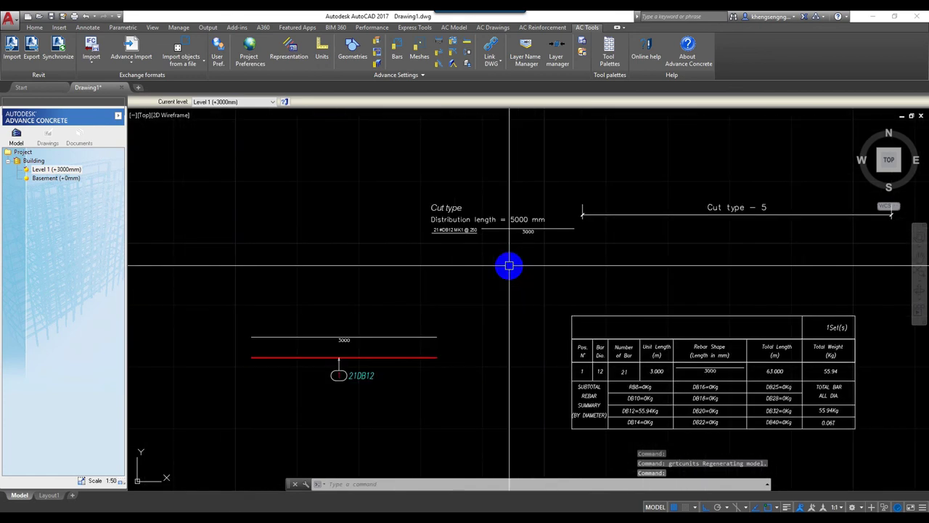
pyautogui.scroll(-2, 512, 276)
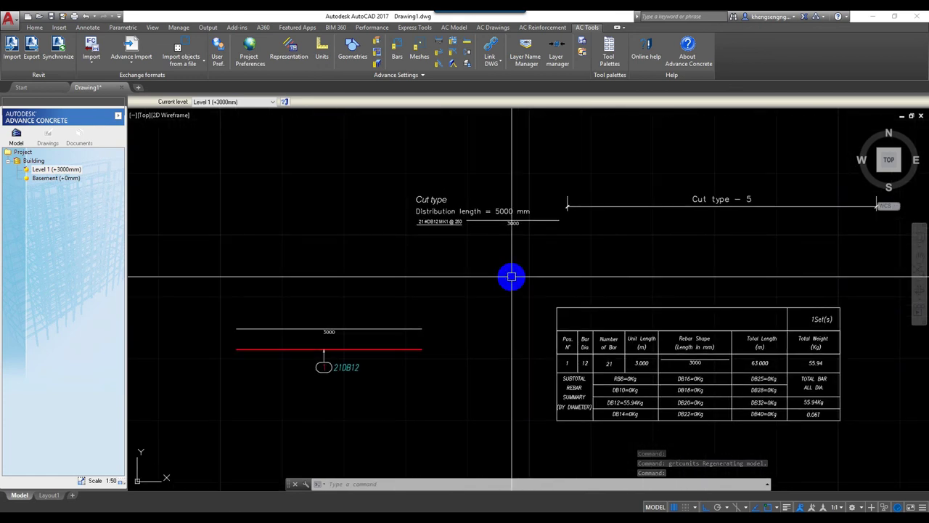
pyautogui.moveTo(512, 276); pyautogui.dragTo(495, 280, button='middle')
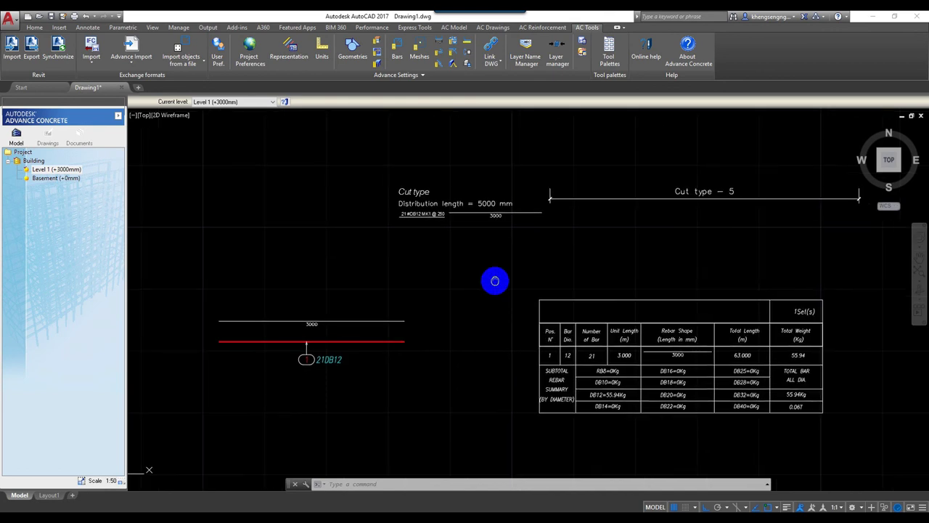